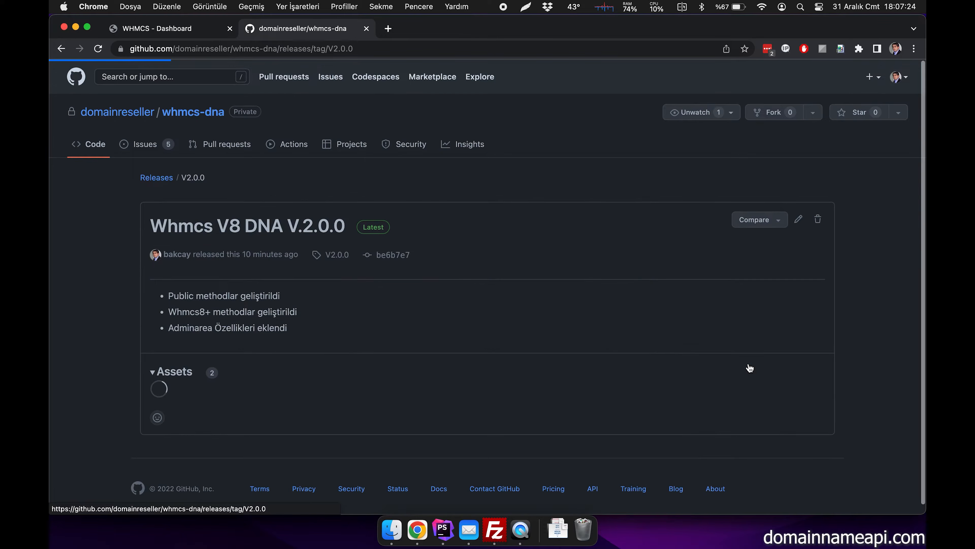
- Download the source code of the Whmcs V8 DNA V.2.0.0 release as a zip and dismiss the download notice
{"action": "left_click", "coordinate": [222, 399]}
{"action": "scroll", "coordinate": [136, 402], "scroll_direction": "down", "scroll_amount": 1}
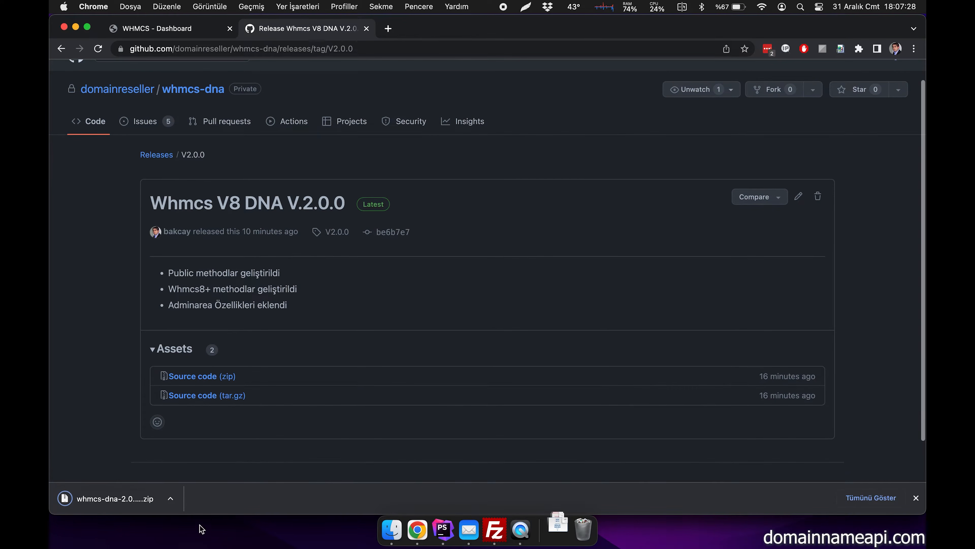
{"action": "left_click", "coordinate": [916, 497]}
- Switch to Finder and extract whmcs-dna-main.zip in the whmcs folder
{"action": "left_click", "coordinate": [392, 530]}
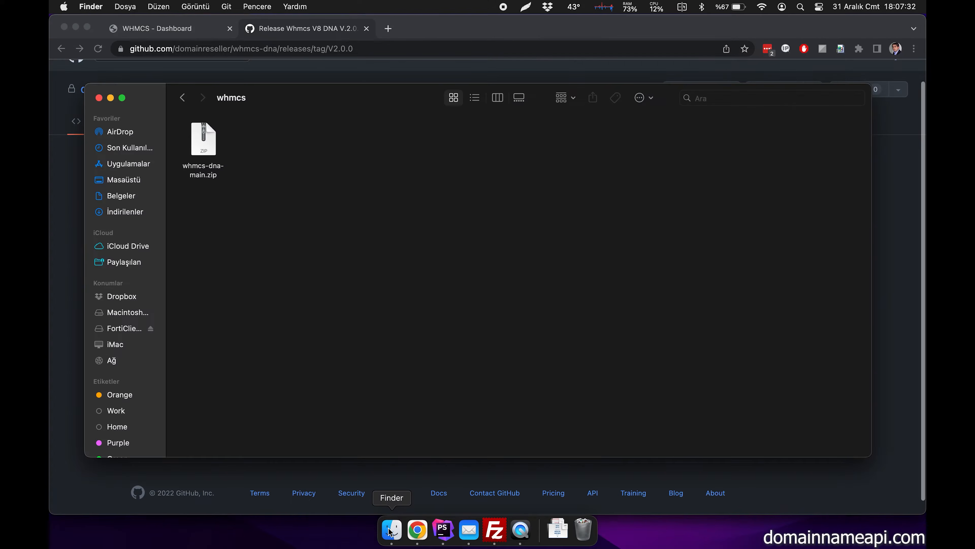
{"action": "left_click", "coordinate": [209, 149]}
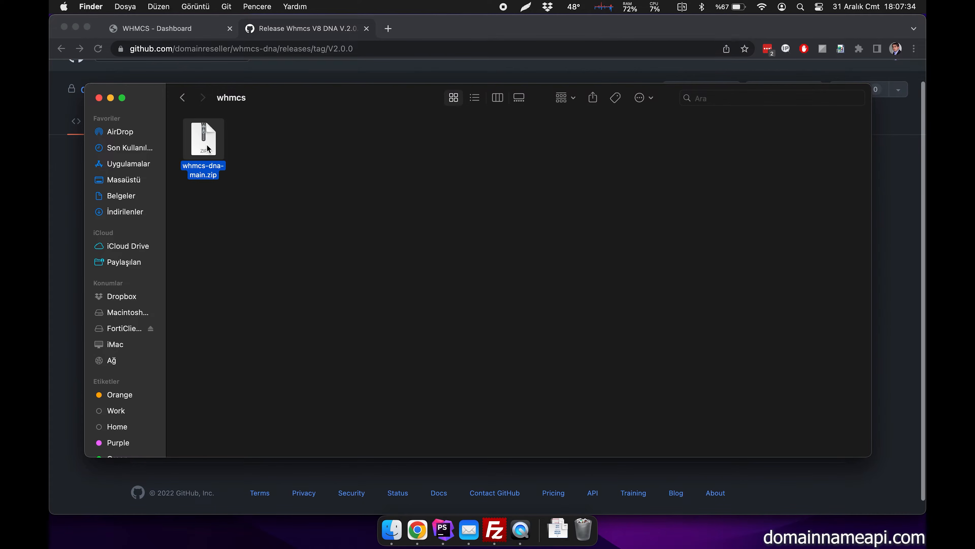
{"action": "right_click", "coordinate": [206, 146]}
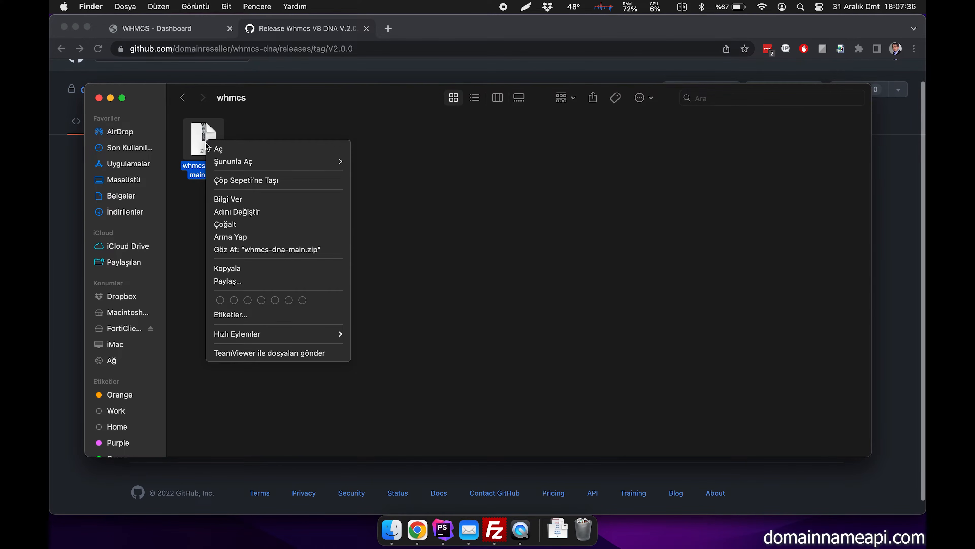
{"action": "left_click", "coordinate": [222, 149]}
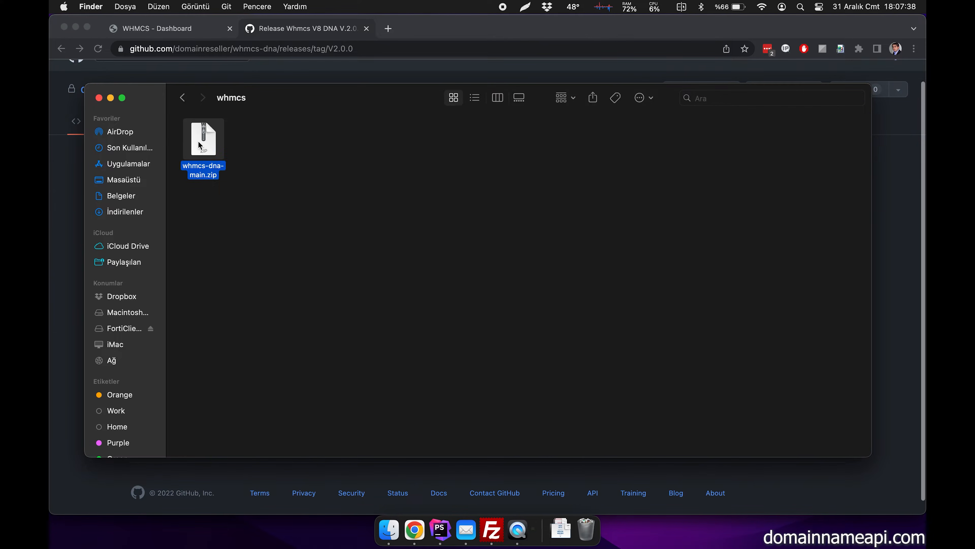
{"action": "left_click_drag", "start_coordinate": [234, 157], "coordinate": [319, 156]}
{"action": "left_click", "coordinate": [334, 160]}
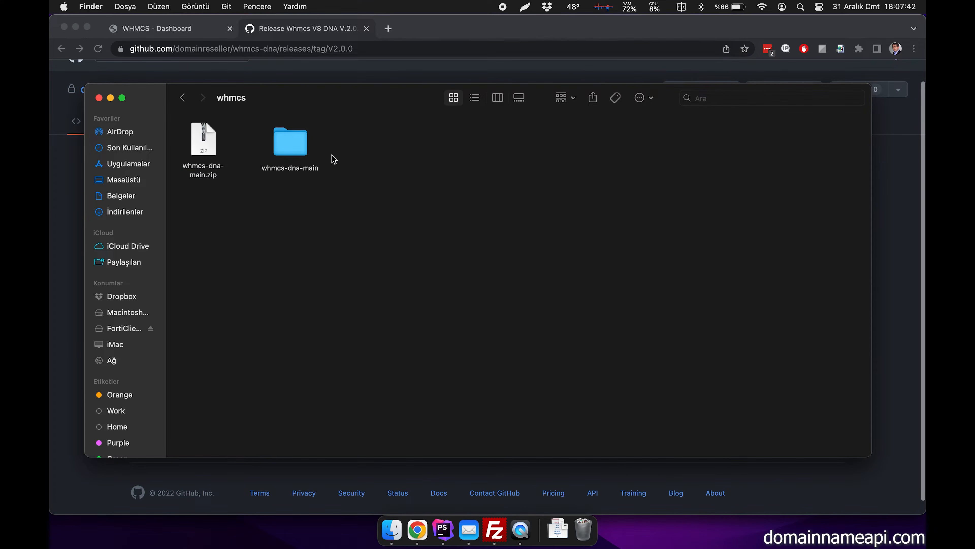
- Switch to FileZilla, refresh the local whmcs folder and upload the modules folder from whmcs-dna-main to the remote modules directory
{"action": "left_click", "coordinate": [496, 532]}
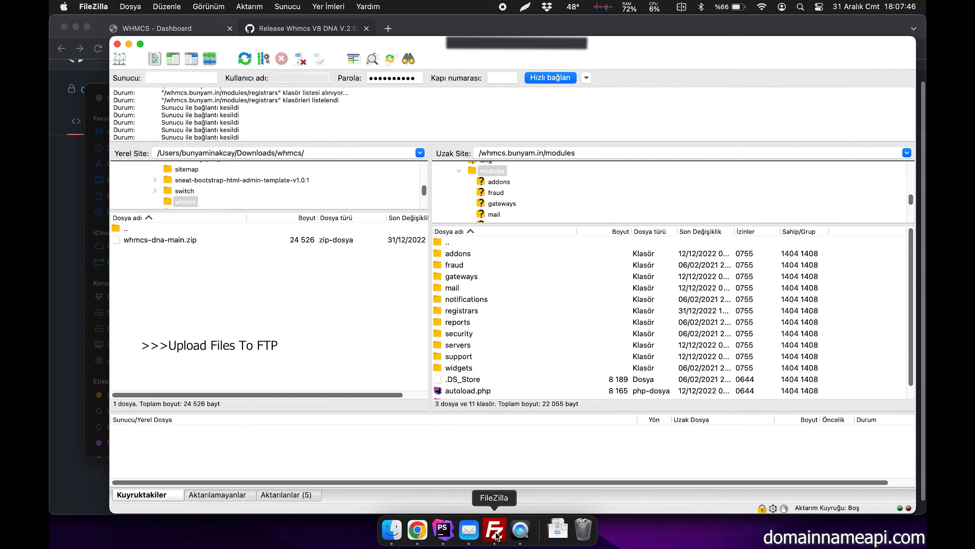
{"action": "right_click", "coordinate": [171, 255]}
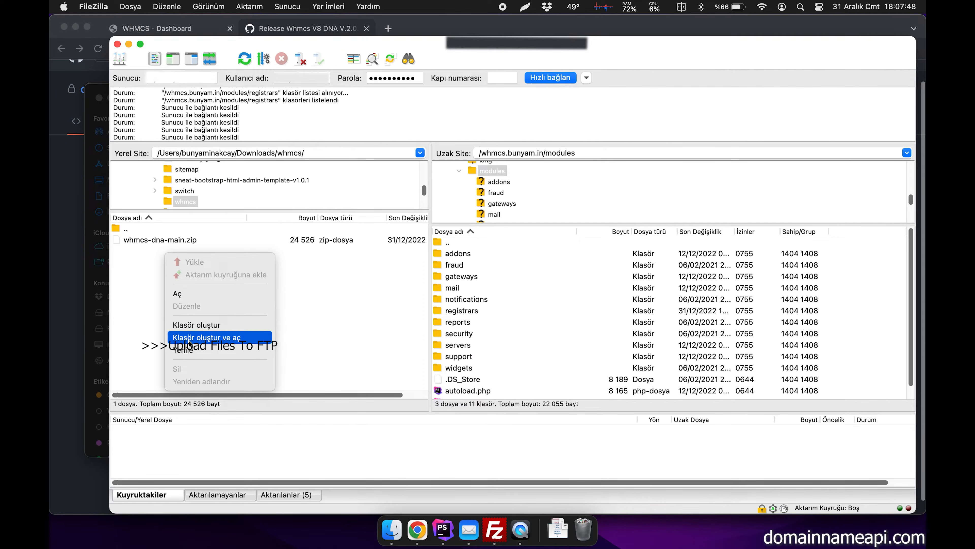
{"action": "left_click", "coordinate": [190, 350]}
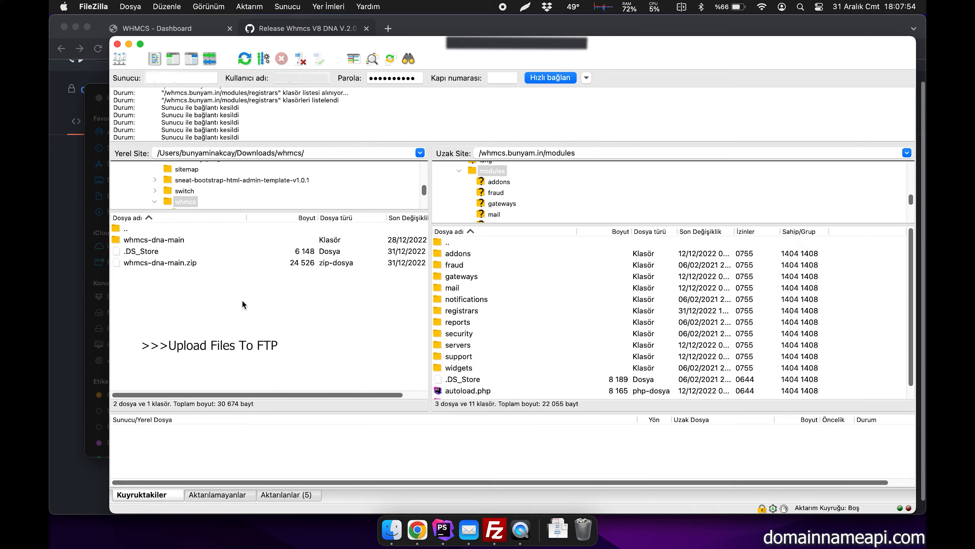
{"action": "double_click", "coordinate": [167, 239]}
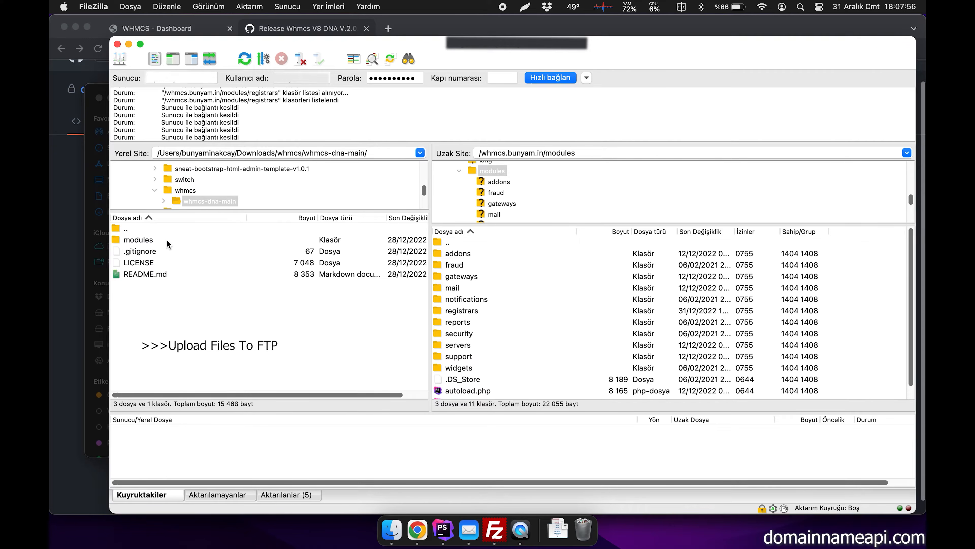
{"action": "right_click", "coordinate": [151, 240]}
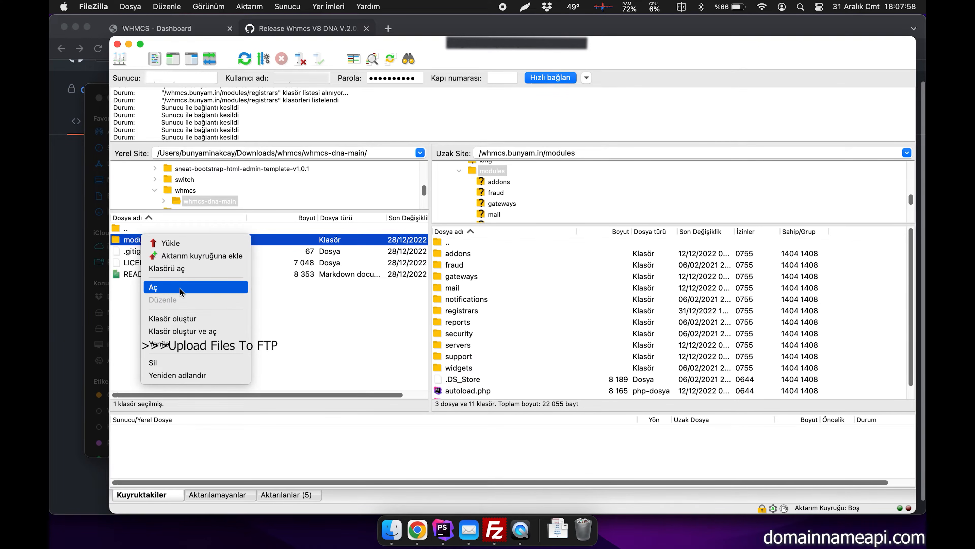
{"action": "left_click", "coordinate": [195, 245]}
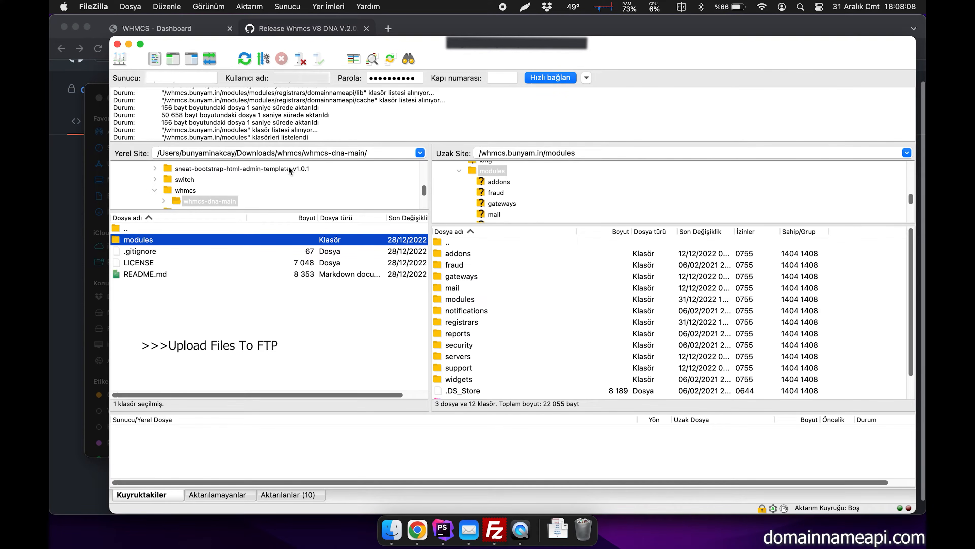
- Switch to the WHMCS admin area in Chrome, search the system settings for "domain" and open Domain Registrars
{"action": "left_click", "coordinate": [201, 31]}
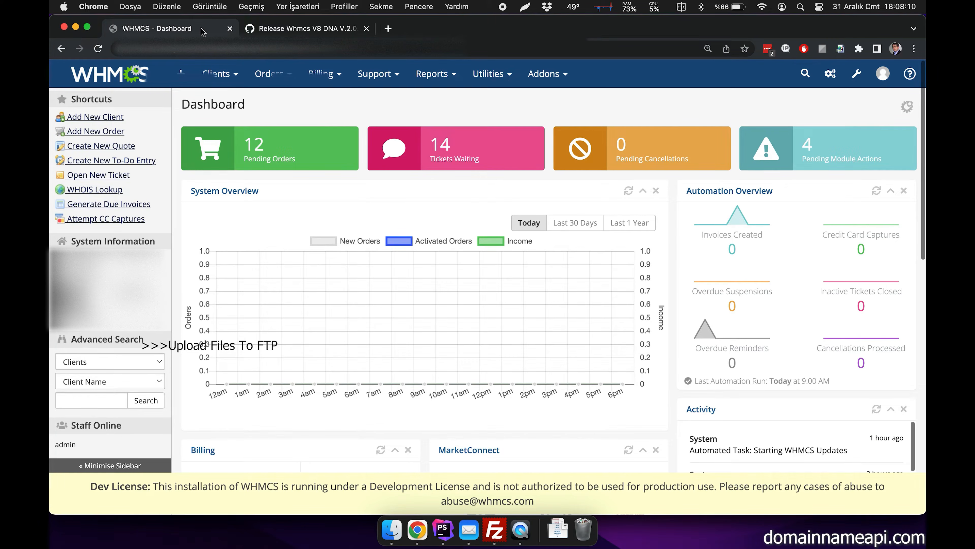
{"action": "left_click", "coordinate": [858, 75]}
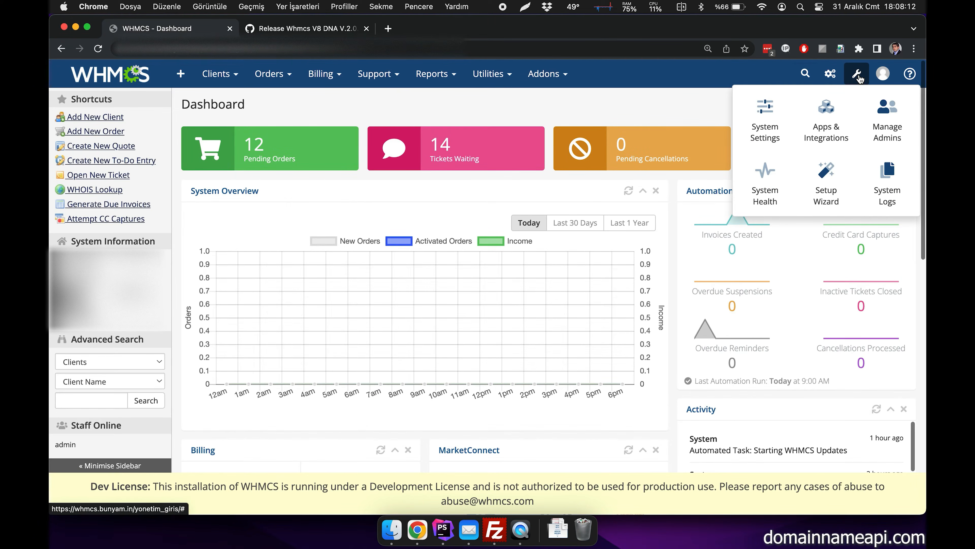
{"action": "left_click", "coordinate": [774, 119]}
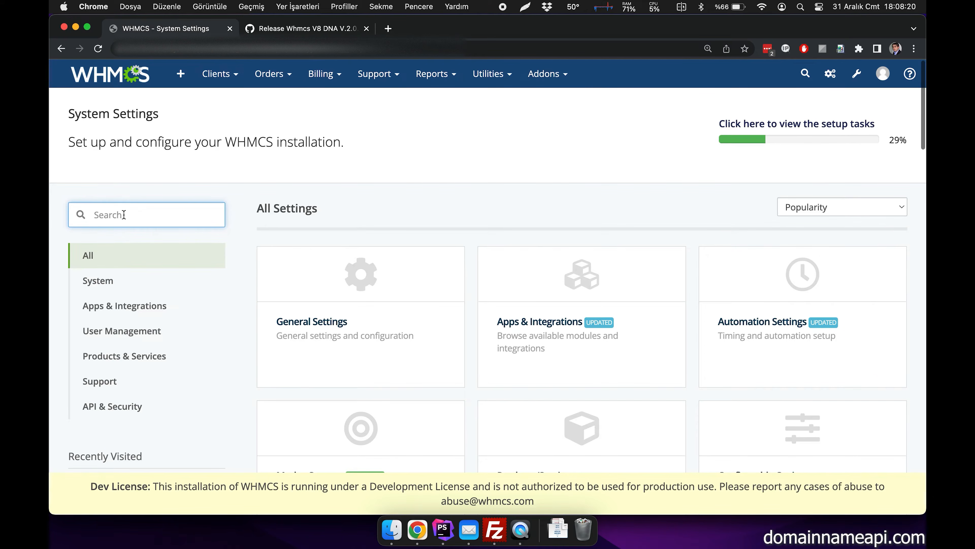
{"action": "type", "text": "domain"}
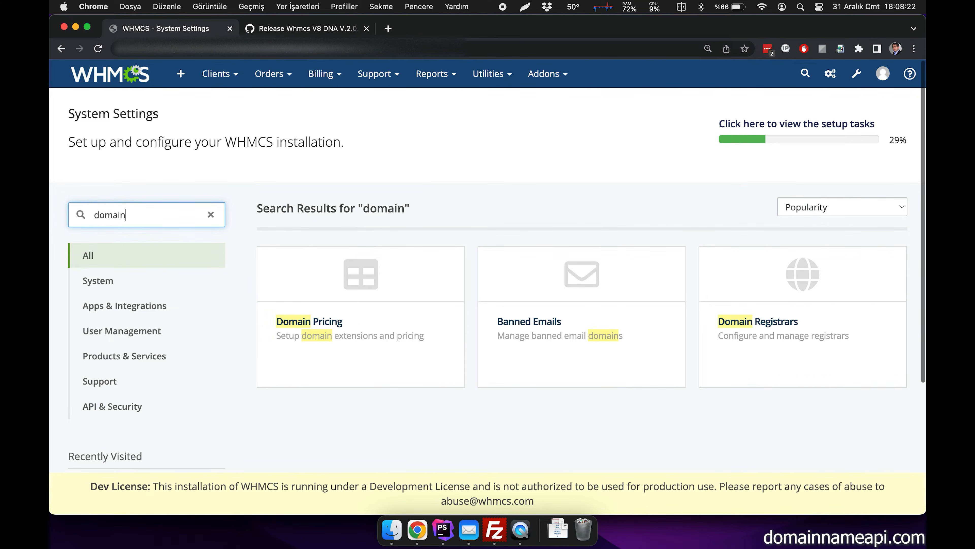
{"action": "left_click", "coordinate": [774, 326]}
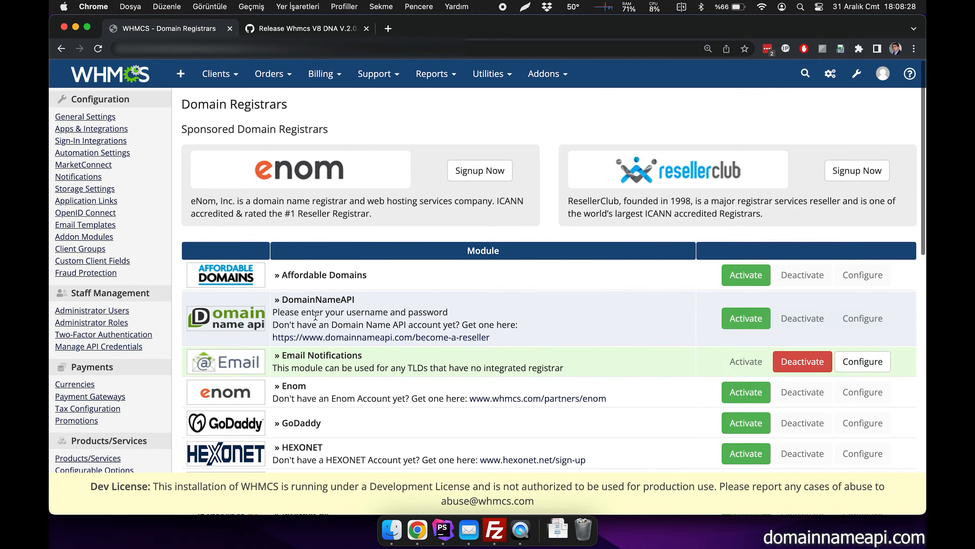
- Activate the DomainNameAPI registrar module
{"action": "left_click_drag", "start_coordinate": [355, 300], "coordinate": [281, 298]}
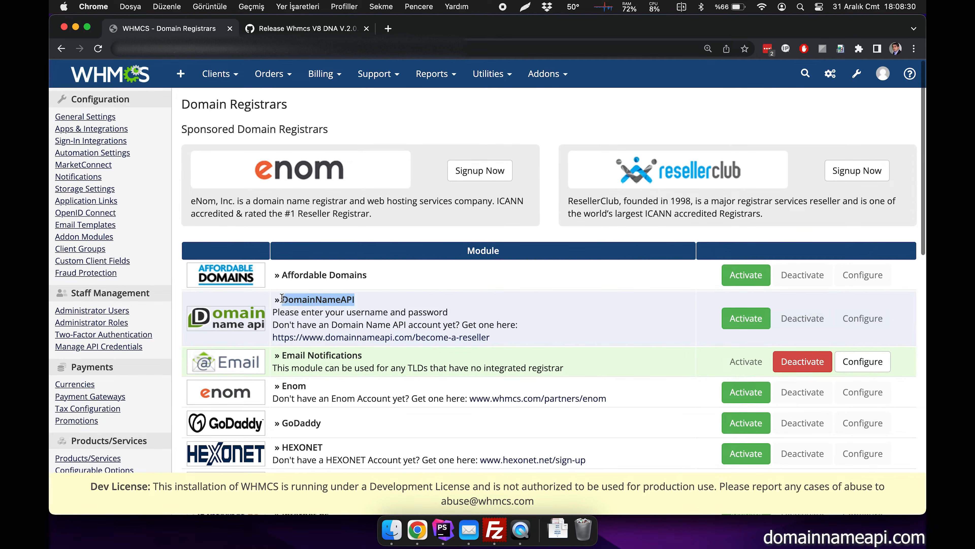
{"action": "left_click", "coordinate": [328, 313]}
{"action": "left_click", "coordinate": [762, 319]}
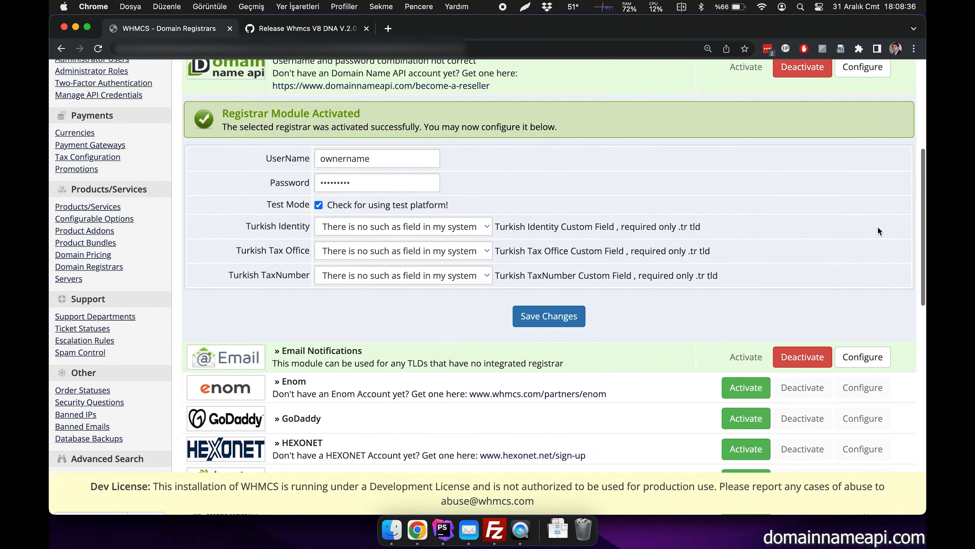
- Replace the DomainNameAPI default credentials with the reseller account's username and password, and turn off Test Mode
{"action": "scroll", "coordinate": [574, 218], "scroll_direction": "up", "scroll_amount": 2}
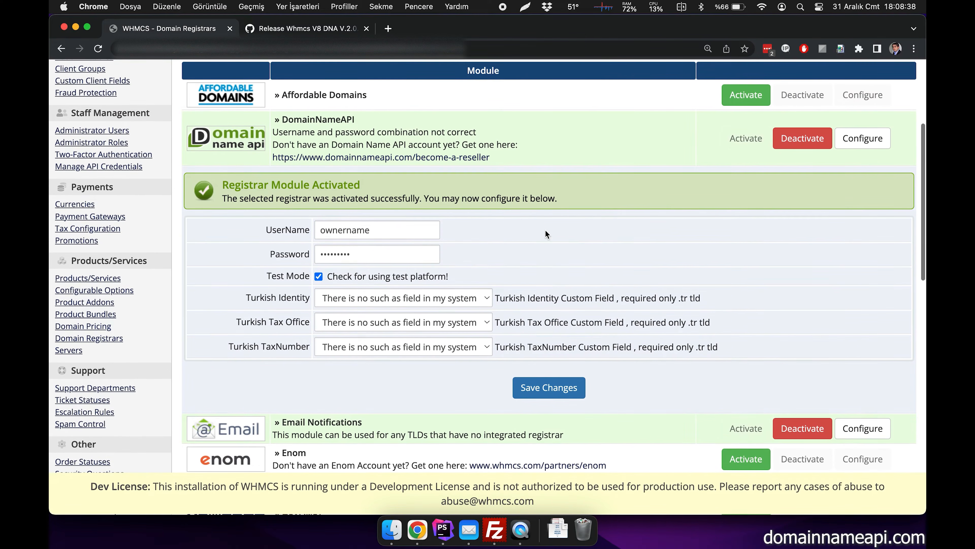
{"action": "double_click", "coordinate": [390, 230]}
{"action": "key", "text": "BackSpace"}
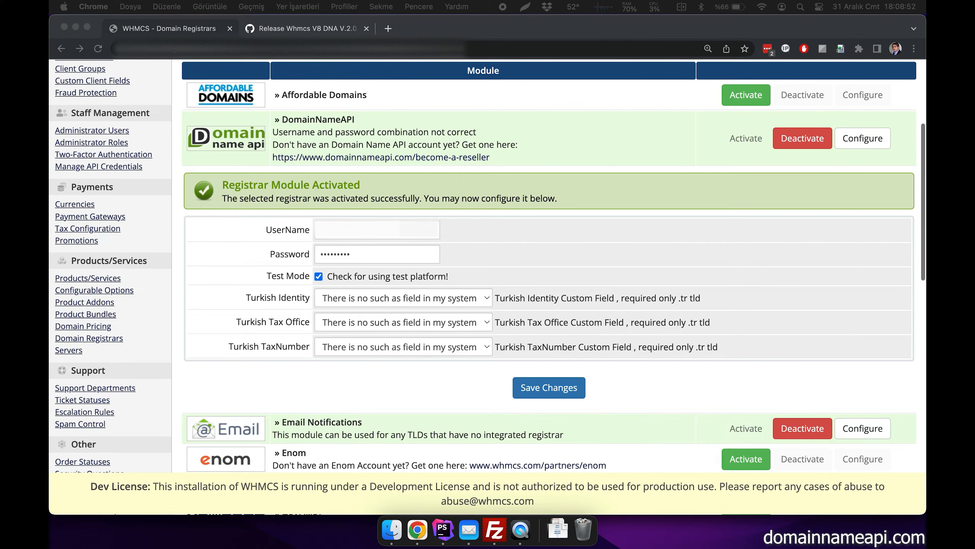
{"action": "double_click", "coordinate": [349, 255]}
{"action": "key", "text": "super+v"}
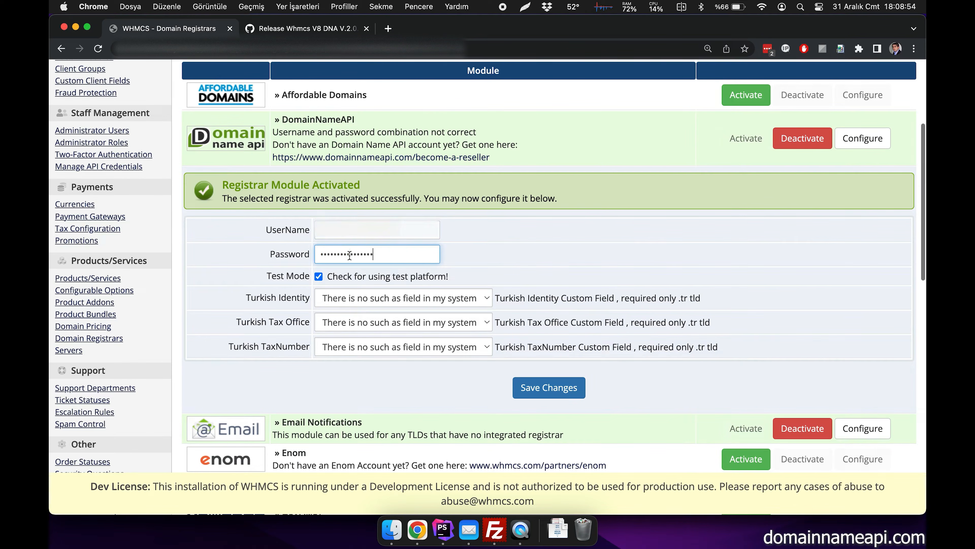
{"action": "left_click", "coordinate": [317, 276]}
- Map Turkish Identity to TC Kimlik No, Turkish Tax Office to Vergi Dairesi and Turkish TaxNumber to Vergi Numarası, and save the registrar settings
{"action": "left_click", "coordinate": [348, 298]}
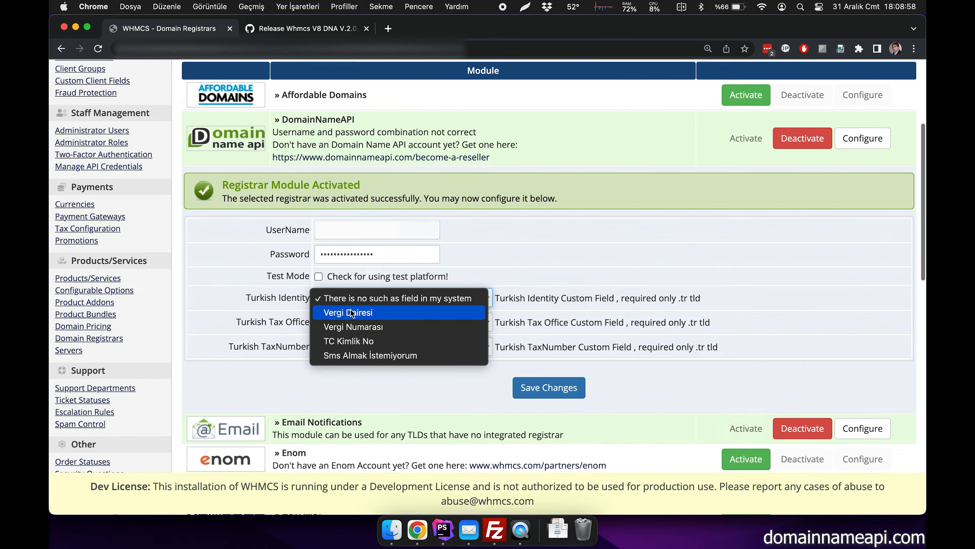
{"action": "left_click", "coordinate": [353, 341]}
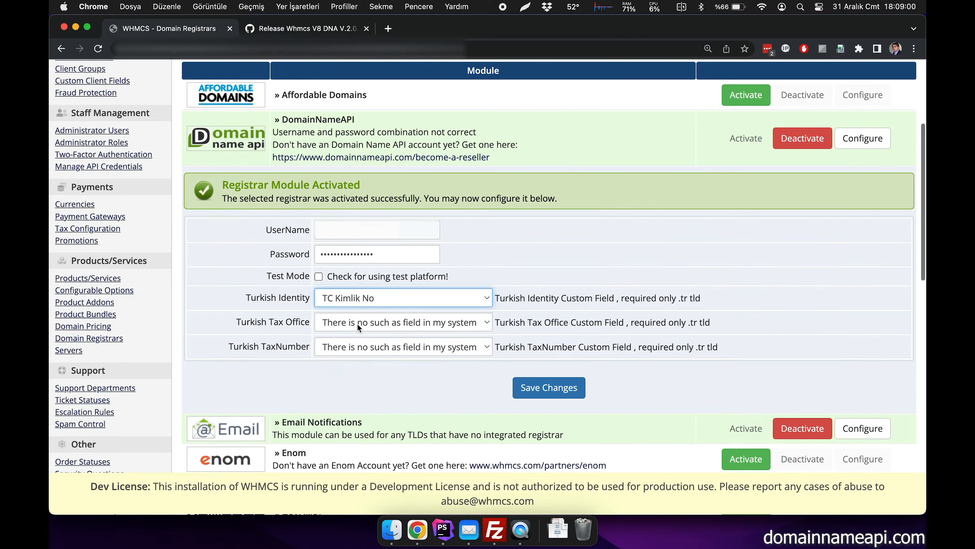
{"action": "left_click", "coordinate": [358, 325]}
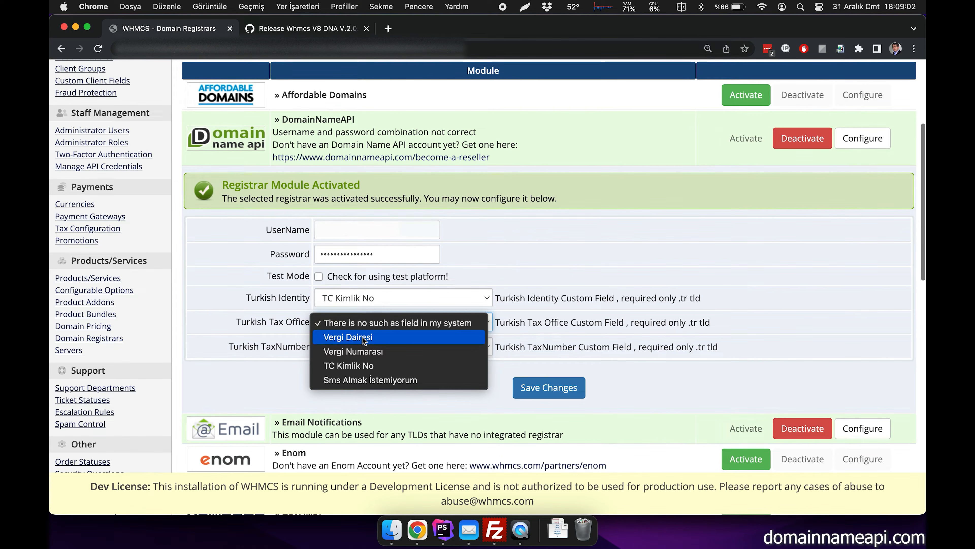
{"action": "left_click", "coordinate": [368, 348]}
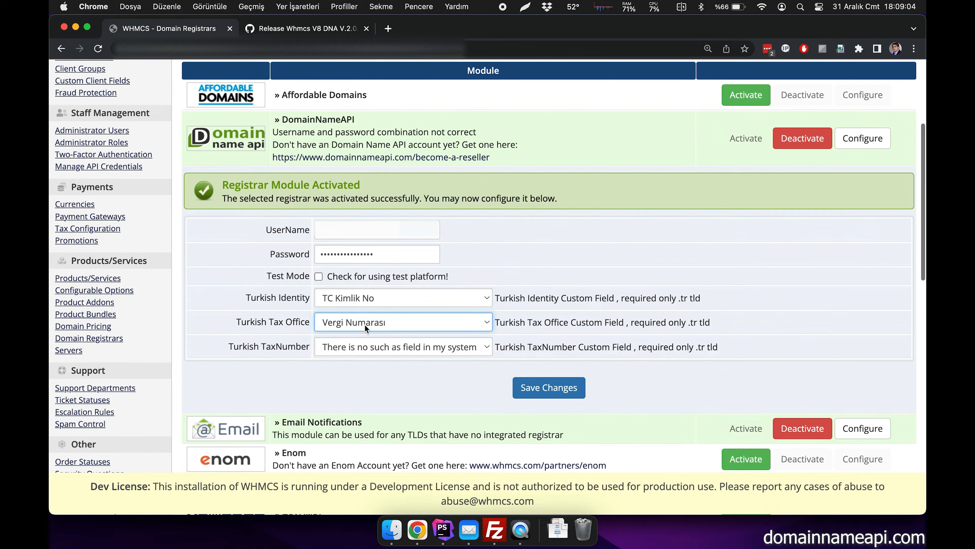
{"action": "left_click", "coordinate": [365, 323]}
{"action": "left_click", "coordinate": [364, 307]}
{"action": "left_click", "coordinate": [365, 347]}
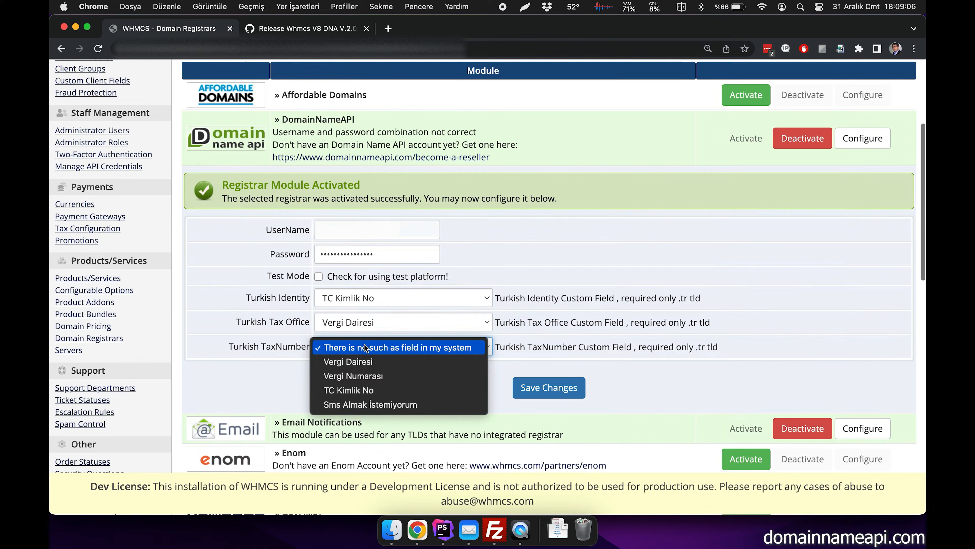
{"action": "left_click", "coordinate": [380, 376]}
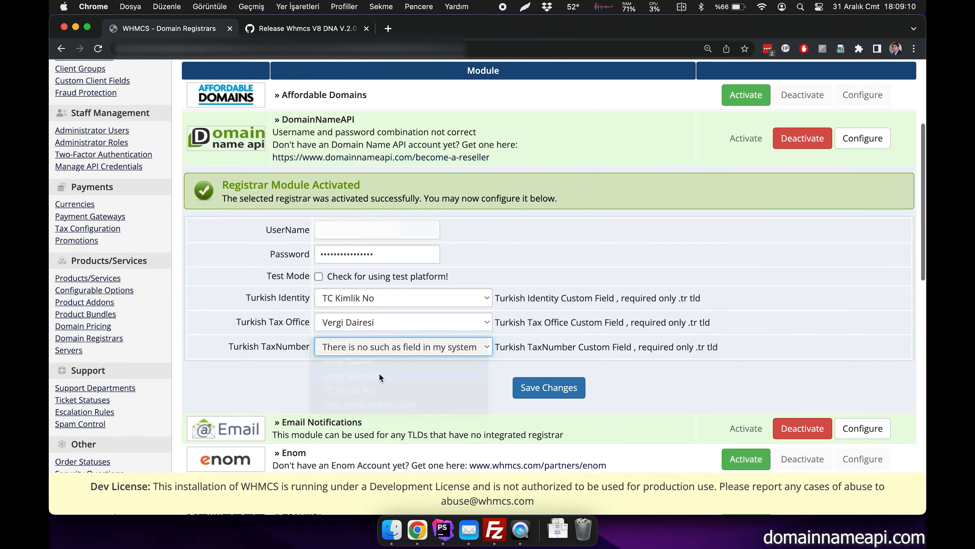
{"action": "left_click", "coordinate": [562, 387]}
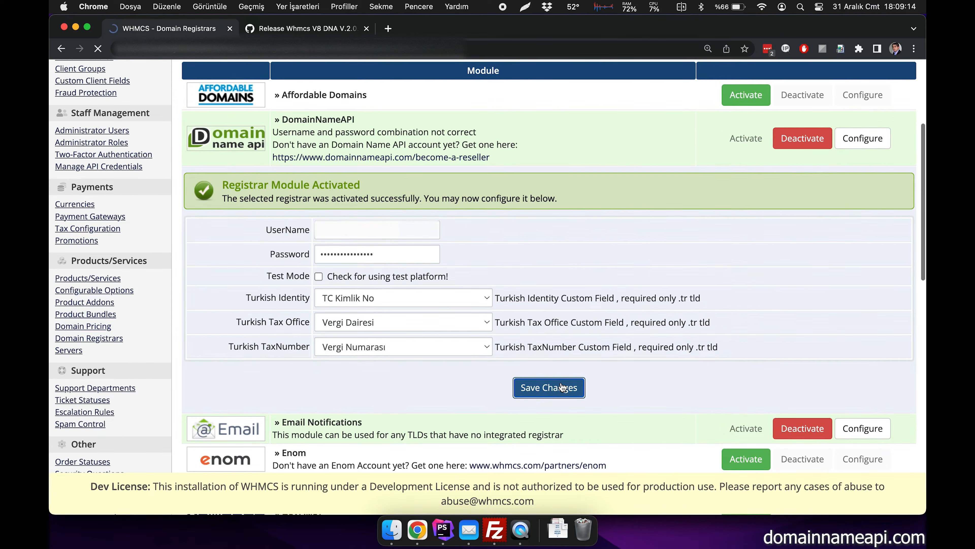
{"action": "scroll", "coordinate": [469, 218], "scroll_direction": "up", "scroll_amount": 4}
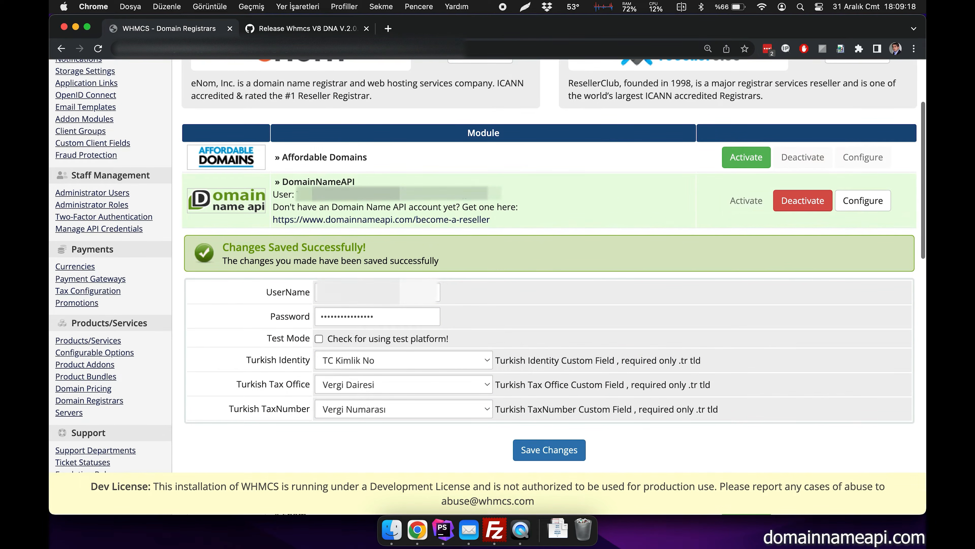
{"action": "triple_click", "coordinate": [476, 195]}
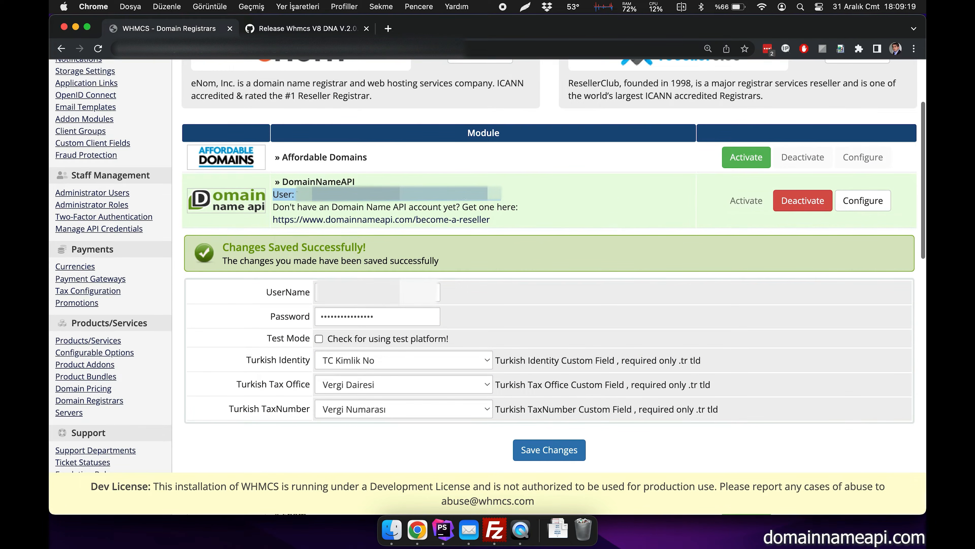
{"action": "left_click", "coordinate": [516, 199]}
- Open System Settings, search for "domai" and open Domain Pricing
{"action": "scroll", "coordinate": [515, 199], "scroll_direction": "up", "scroll_amount": 3}
{"action": "left_click", "coordinate": [853, 82]}
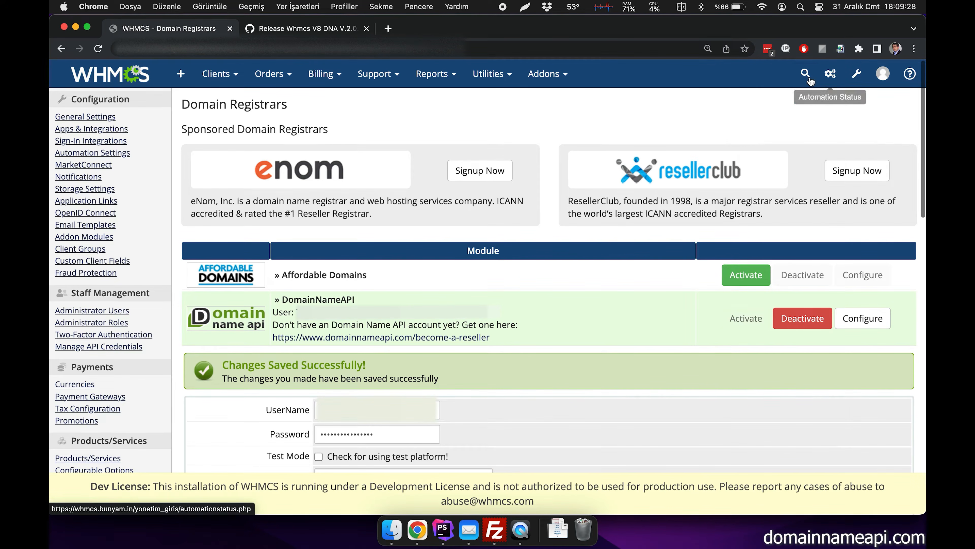
{"action": "mouse_move", "coordinate": [856, 79]}
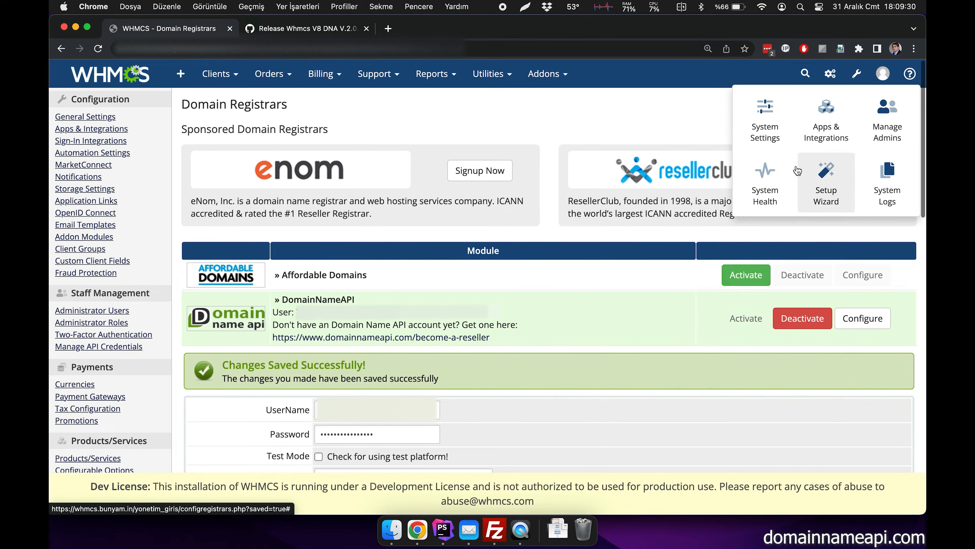
{"action": "left_click", "coordinate": [766, 125]}
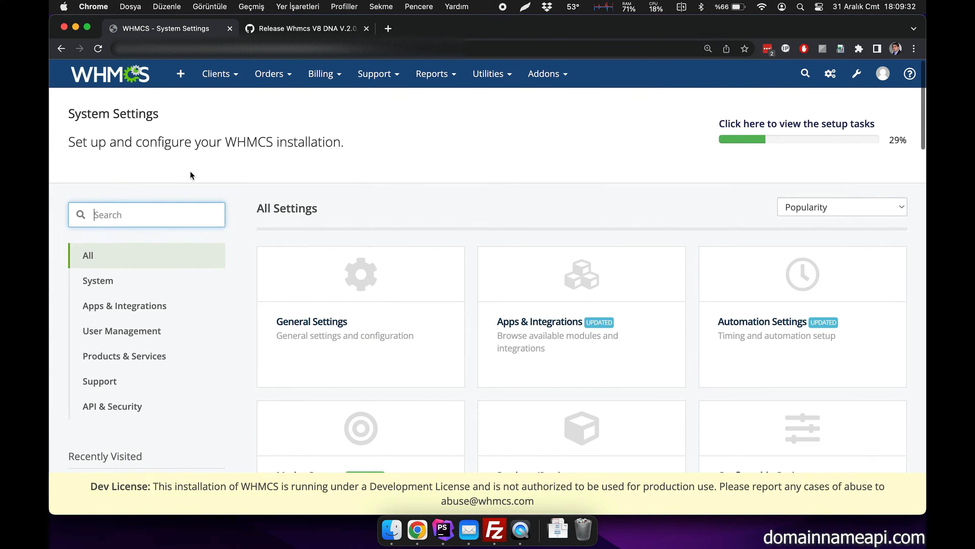
{"action": "left_click", "coordinate": [126, 218]}
{"action": "type", "text": "domai"}
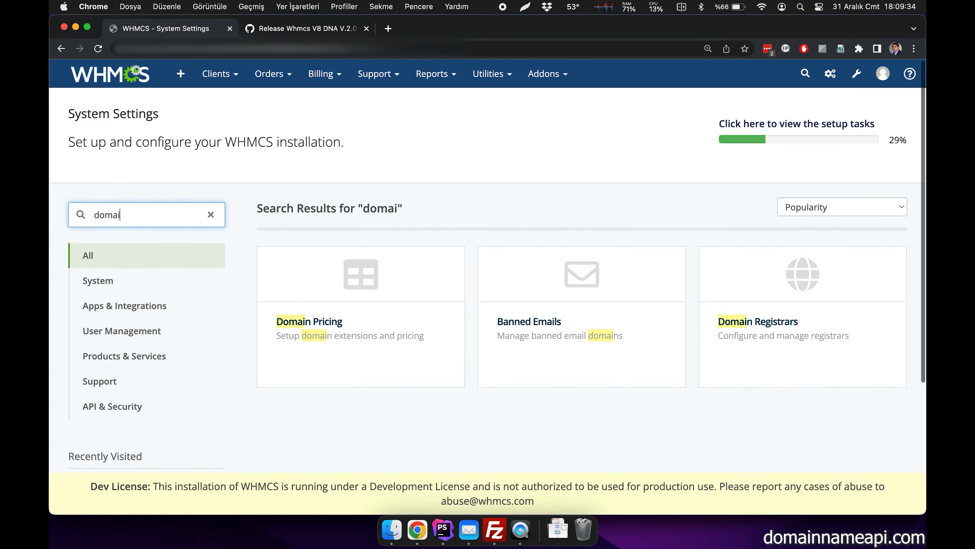
{"action": "left_click", "coordinate": [340, 309]}
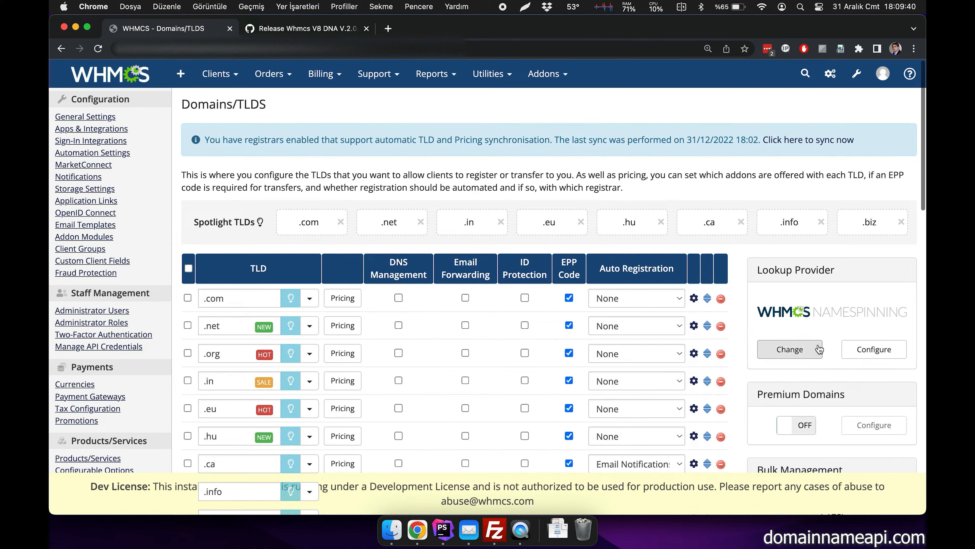
- Change the lookup provider to the DomainNameAPI domain registrar, add .eu to its selected TLDs and save
{"action": "left_click", "coordinate": [812, 357]}
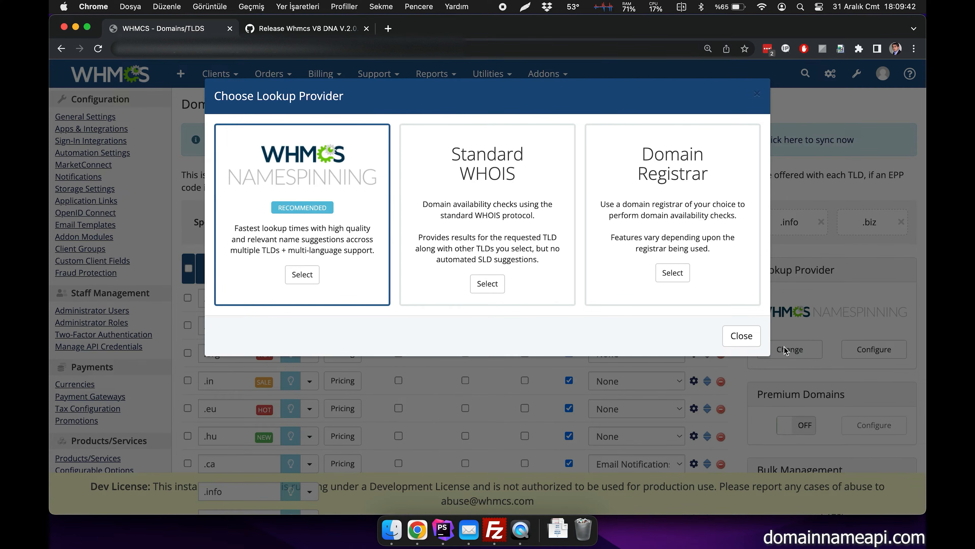
{"action": "left_click", "coordinate": [671, 273]}
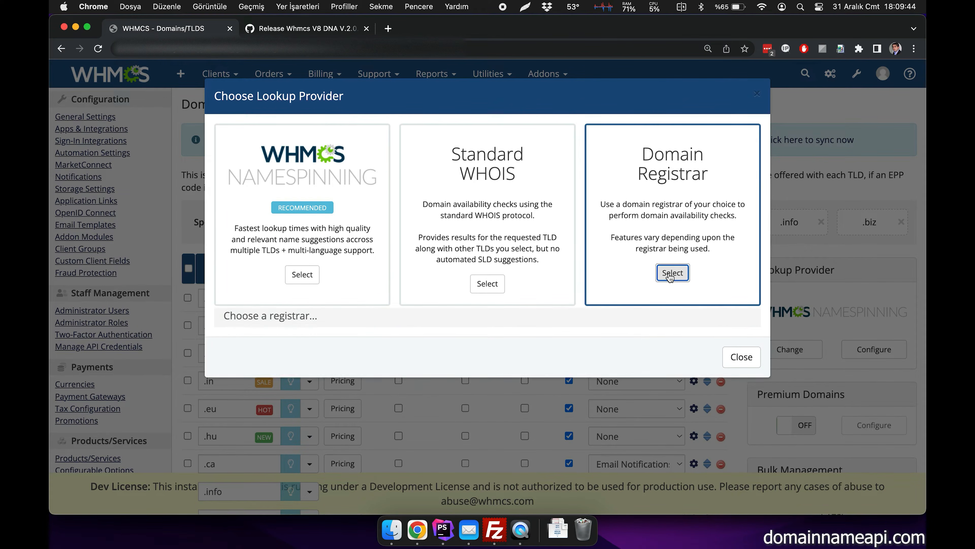
{"action": "left_click", "coordinate": [289, 351]}
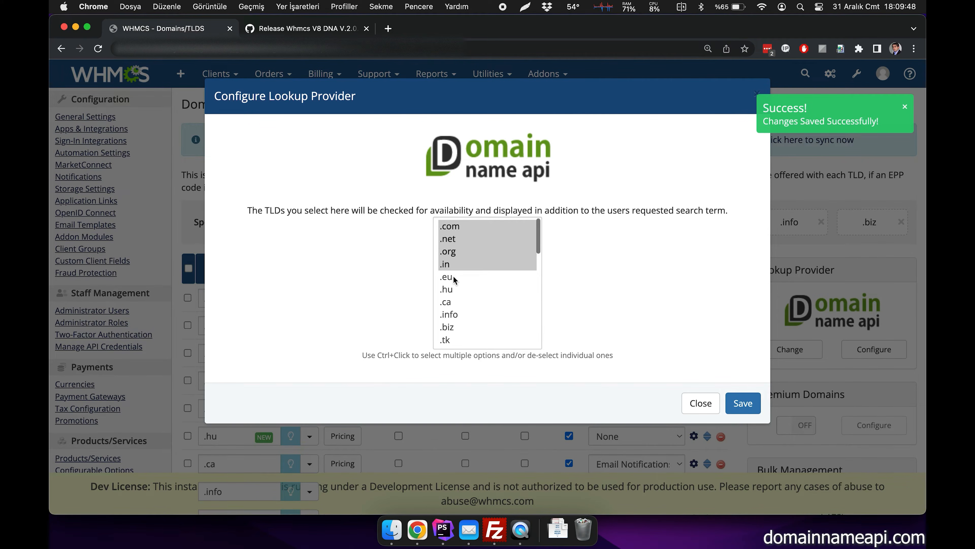
{"action": "left_click", "coordinate": [454, 277], "text": "shift"}
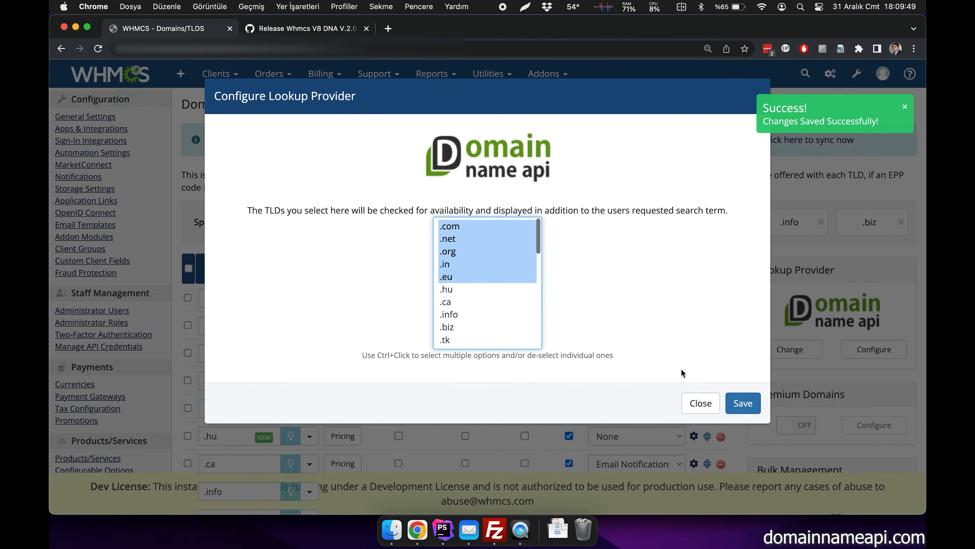
{"action": "left_click", "coordinate": [744, 403]}
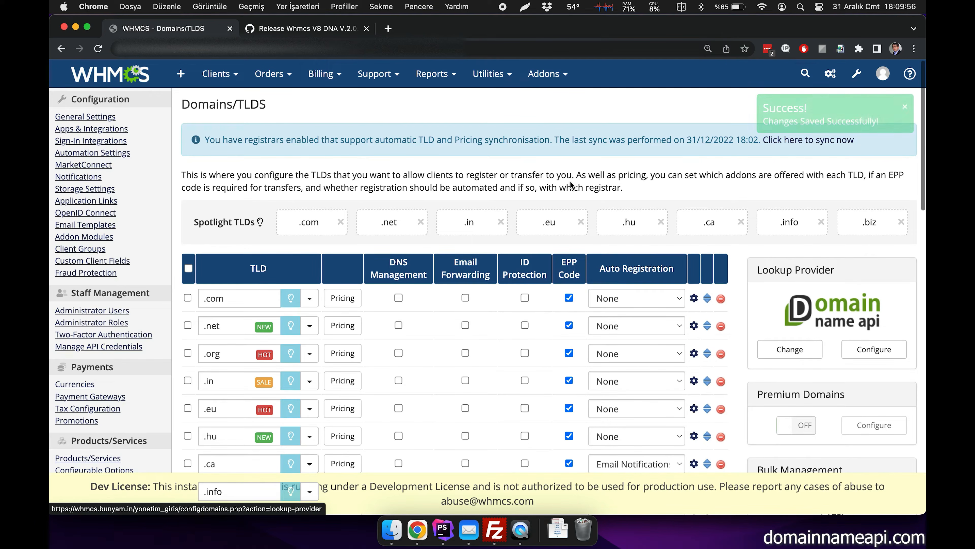
- Open Registrar TLD Sync and fetch the TLDs and pricing information from DomainNameAPI
{"action": "mouse_move", "coordinate": [468, 72]}
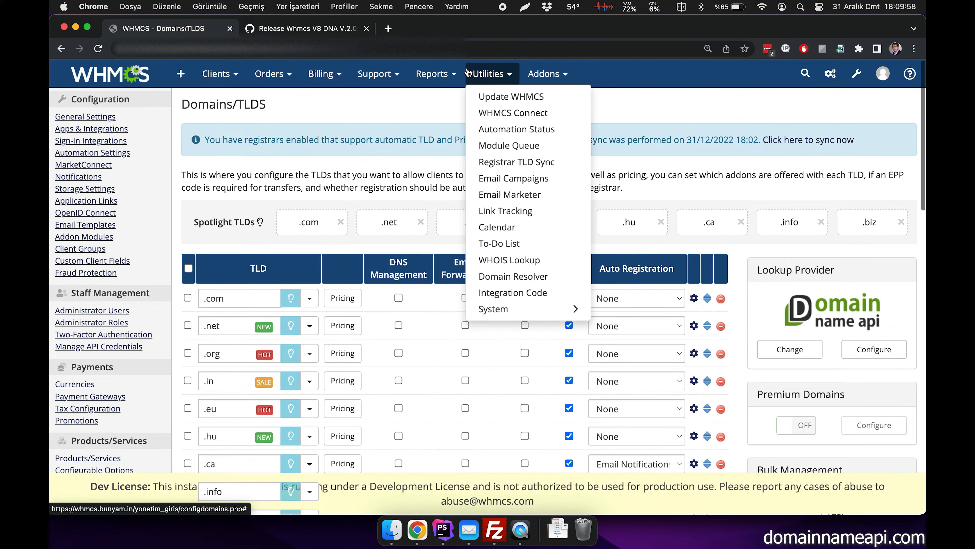
{"action": "left_click", "coordinate": [489, 163]}
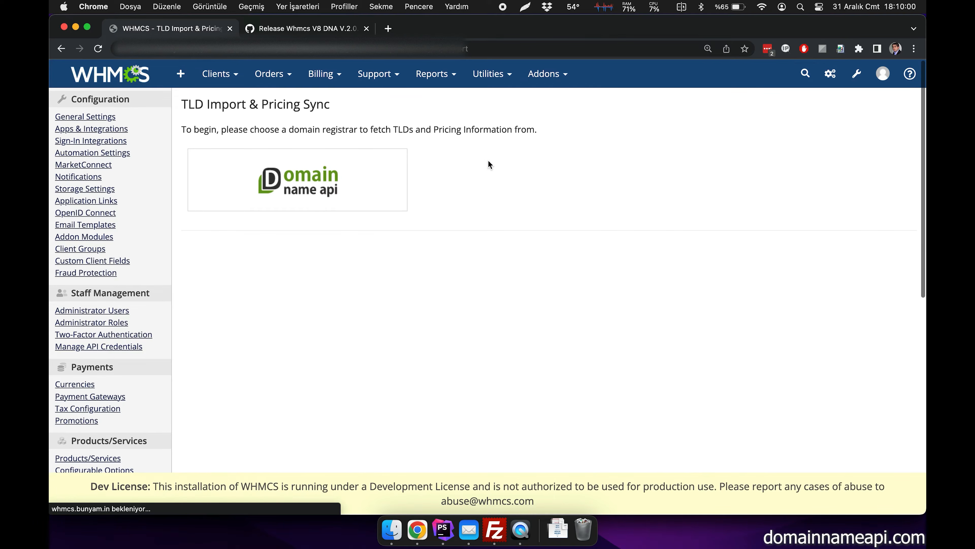
{"action": "left_click", "coordinate": [321, 189]}
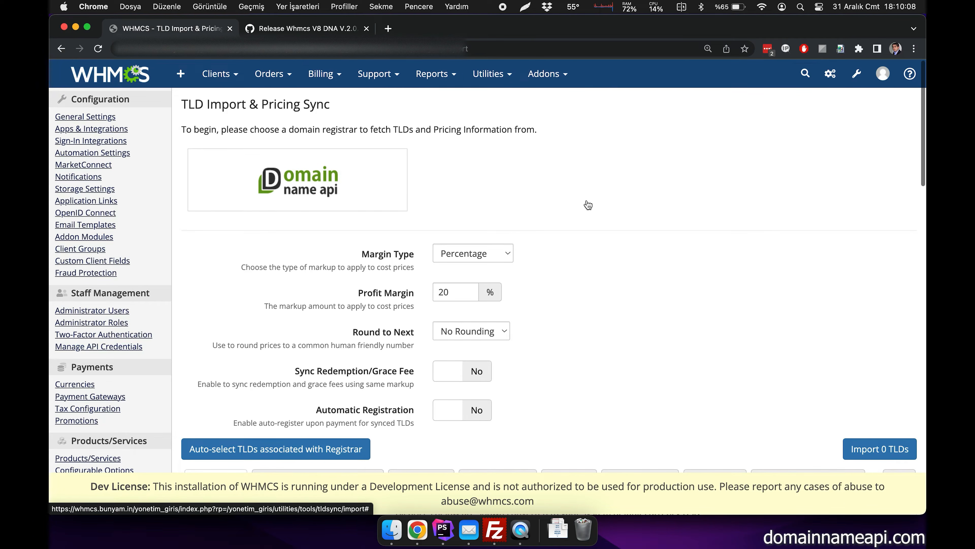
- Mark the popular TLDs .com, .net, .org and .eu for import
{"action": "scroll", "coordinate": [586, 205], "scroll_direction": "down", "scroll_amount": 10}
{"action": "scroll", "coordinate": [588, 206], "scroll_direction": "down", "scroll_amount": 3}
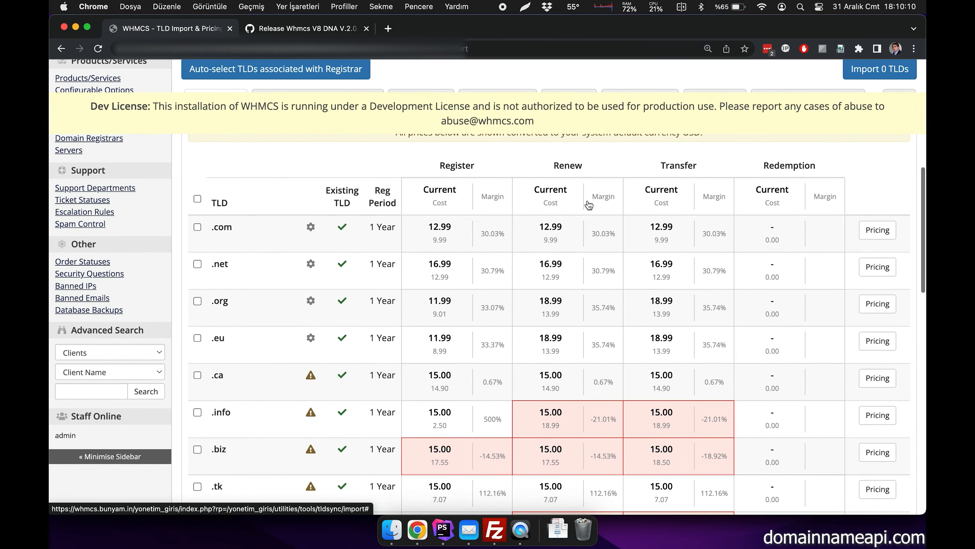
{"action": "left_click", "coordinate": [197, 227]}
{"action": "left_click", "coordinate": [198, 263]}
{"action": "left_click", "coordinate": [197, 302]}
{"action": "left_click", "coordinate": [197, 340]}
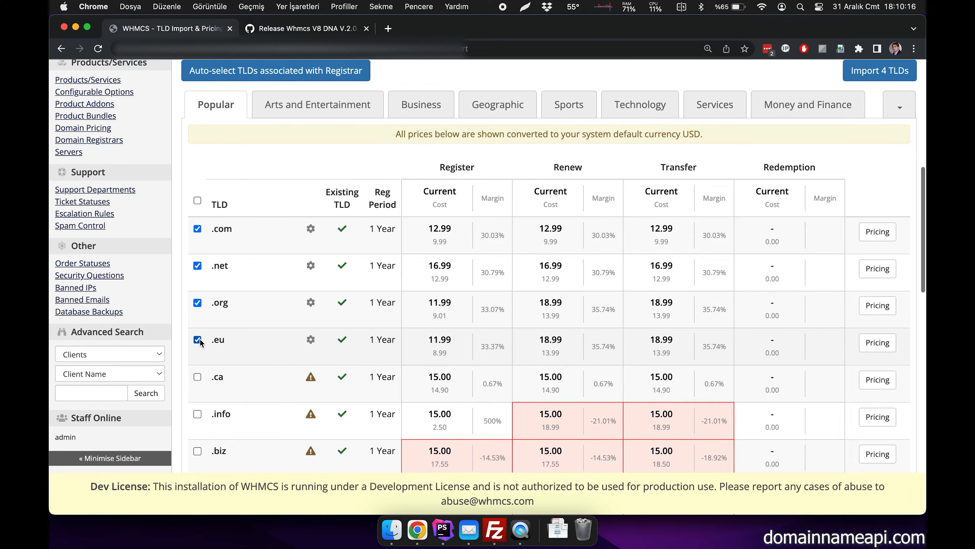
- Set the profit margin to 36% with rounding to the next x.89, and import the selected TLDs
{"action": "scroll", "coordinate": [475, 330], "scroll_direction": "up", "scroll_amount": 7}
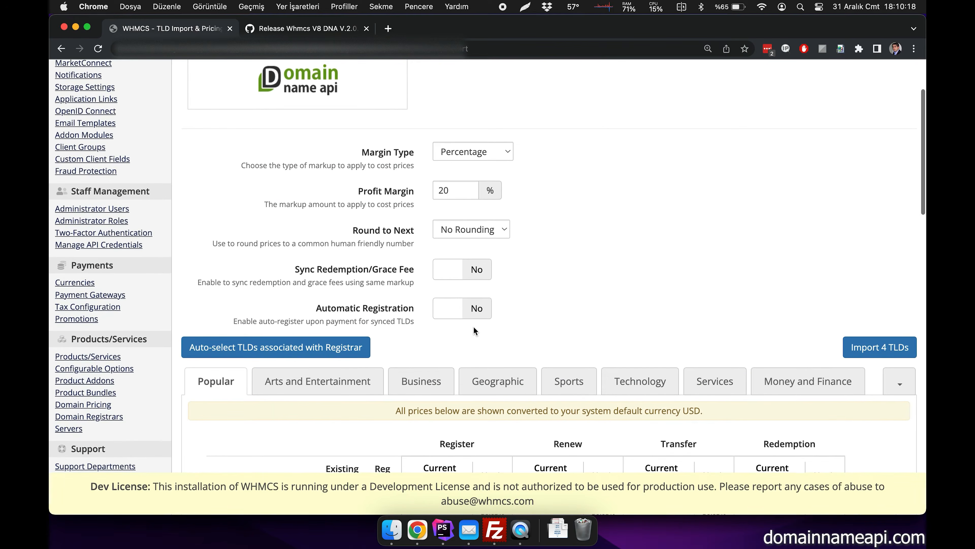
{"action": "double_click", "coordinate": [455, 210]}
{"action": "type", "text": "36"}
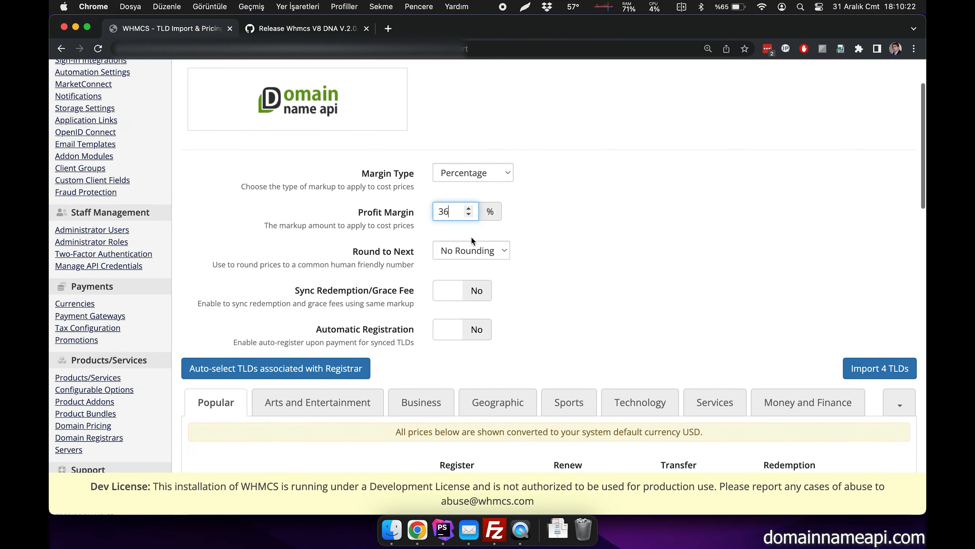
{"action": "left_click", "coordinate": [473, 252]}
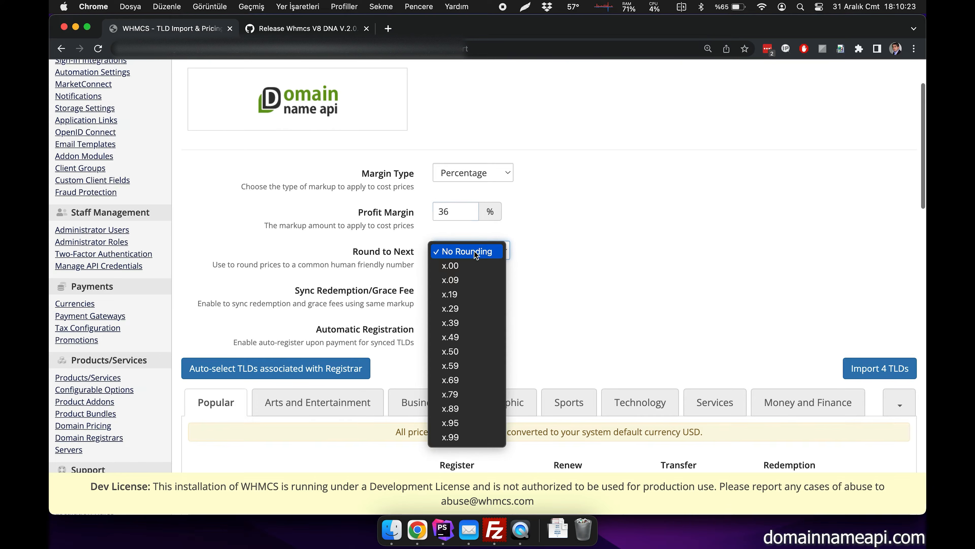
{"action": "left_click", "coordinate": [481, 408]}
{"action": "scroll", "coordinate": [600, 383], "scroll_direction": "down", "scroll_amount": 5}
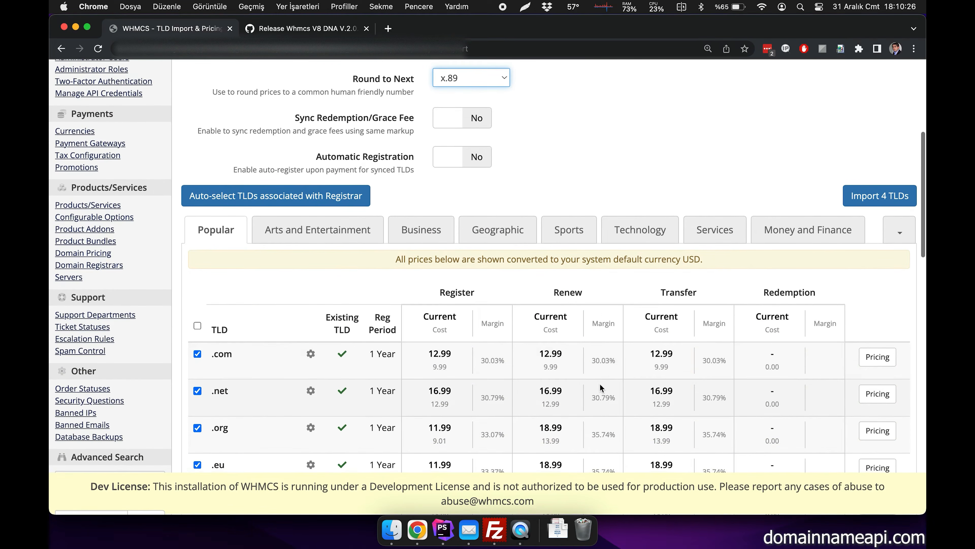
{"action": "scroll", "coordinate": [600, 384], "scroll_direction": "down", "scroll_amount": 2}
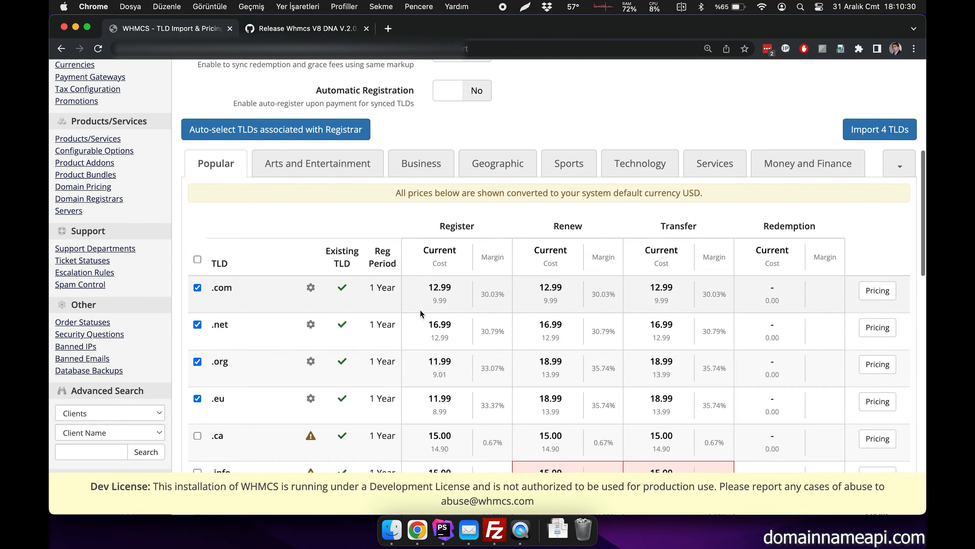
{"action": "left_click", "coordinate": [883, 131]}
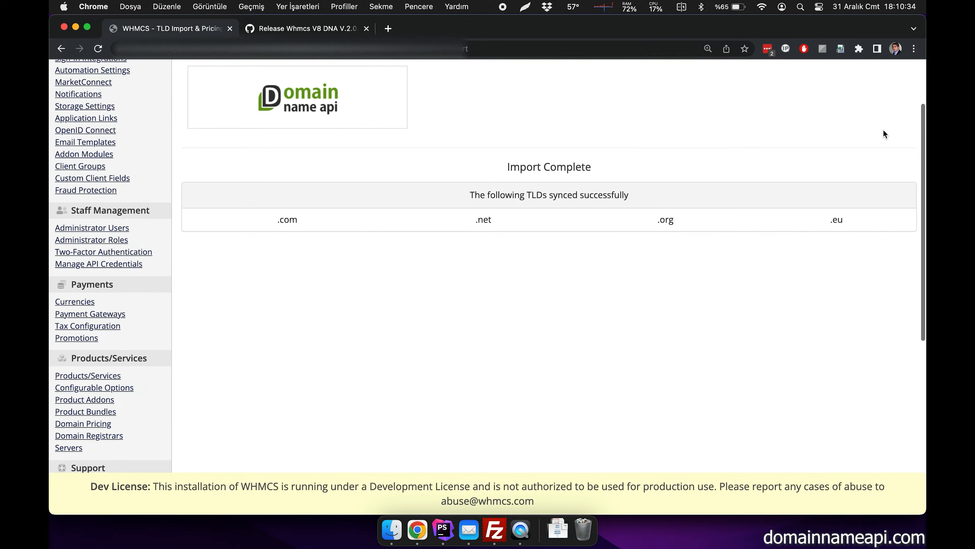
- Check the list of synced TLDs, fetch the DomainNameAPI pricing again and review the .com register, renew and transfer prices
{"action": "left_click_drag", "start_coordinate": [255, 221], "coordinate": [849, 221]}
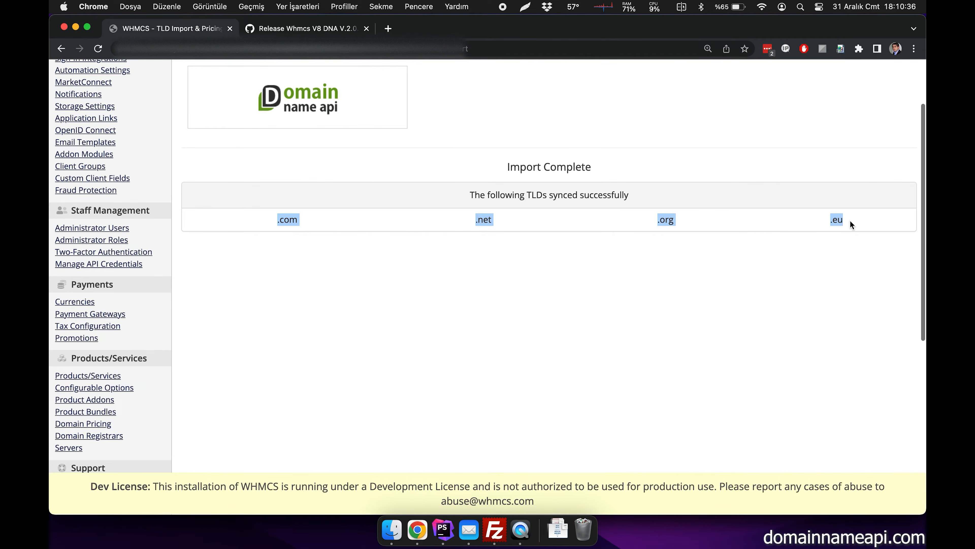
{"action": "left_click", "coordinate": [848, 227]}
{"action": "left_click", "coordinate": [383, 119]}
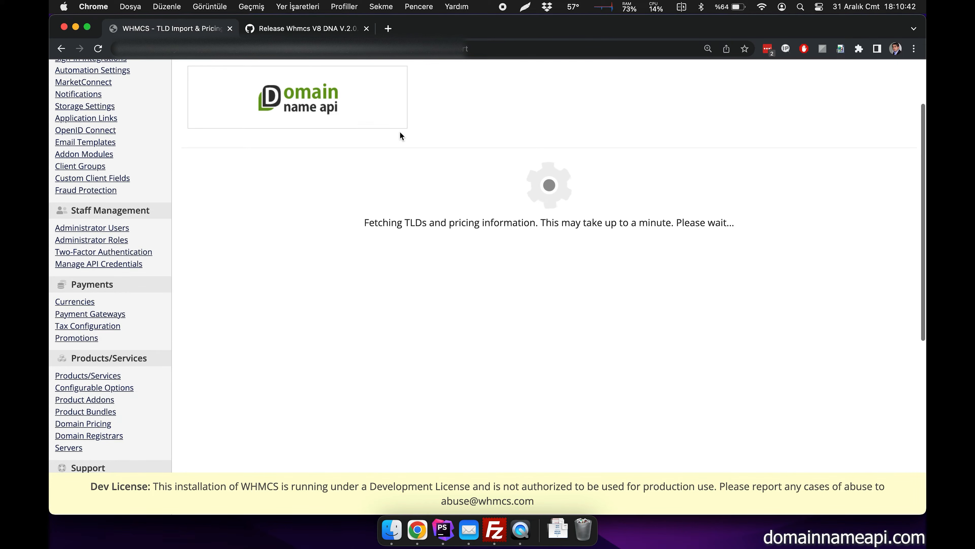
{"action": "scroll", "coordinate": [509, 246], "scroll_direction": "down", "scroll_amount": 10}
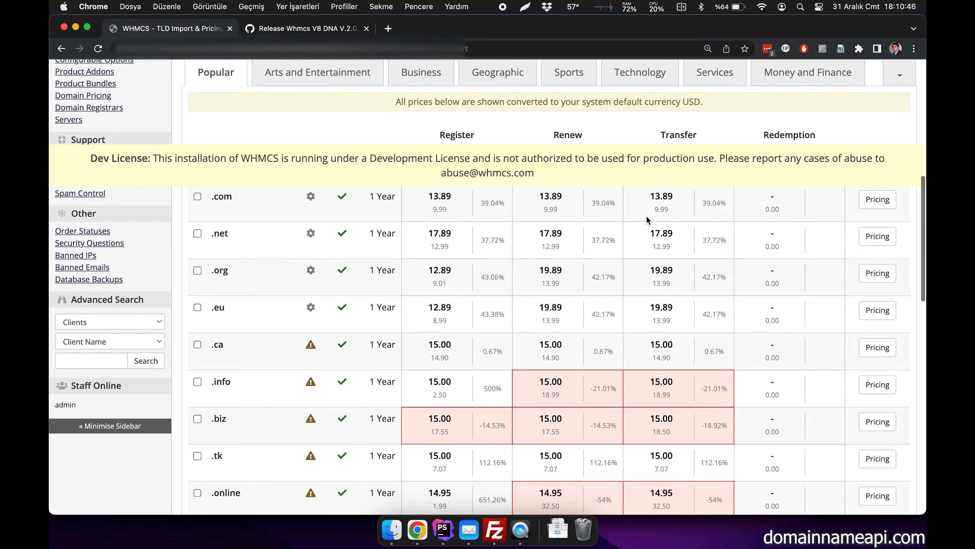
{"action": "left_click_drag", "start_coordinate": [672, 219], "coordinate": [414, 199]}
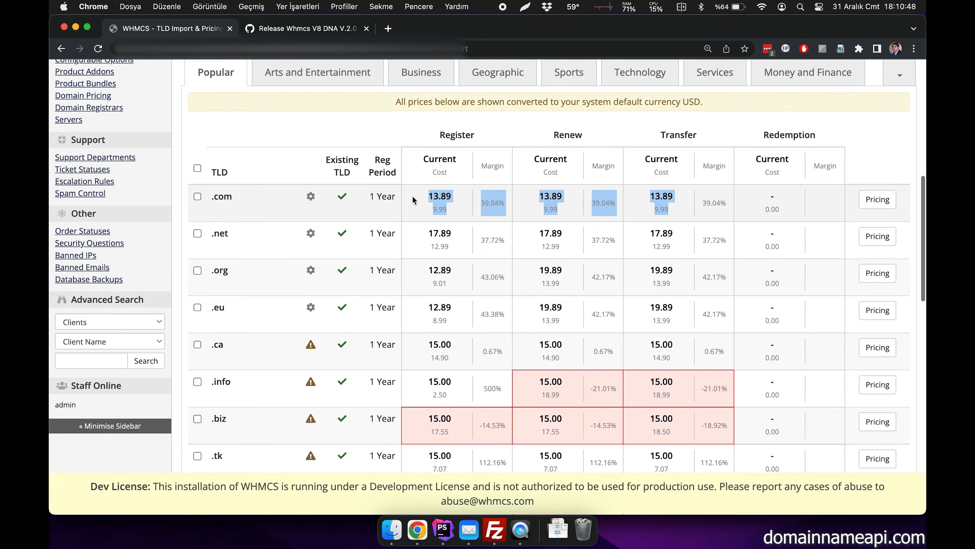
{"action": "left_click", "coordinate": [433, 202]}
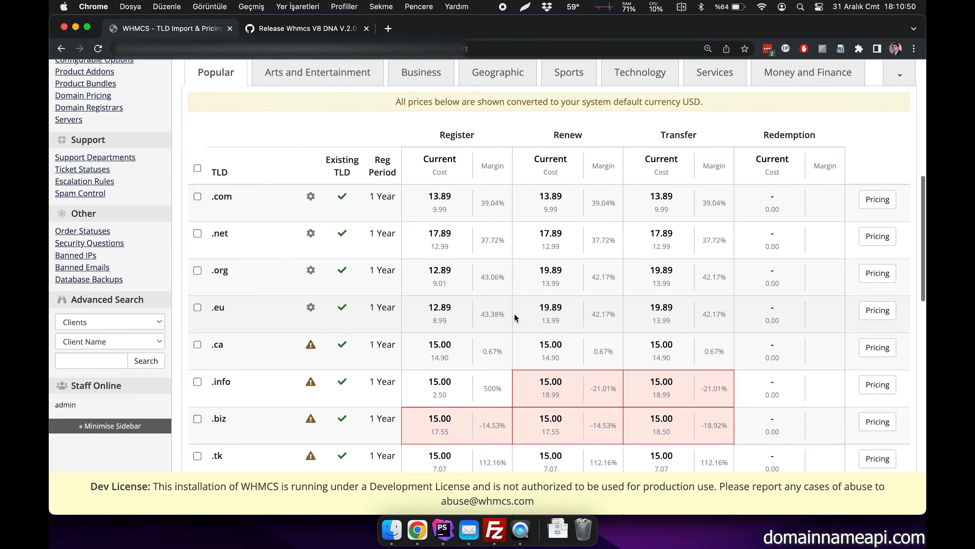
{"action": "scroll", "coordinate": [518, 306], "scroll_direction": "up", "scroll_amount": 15}
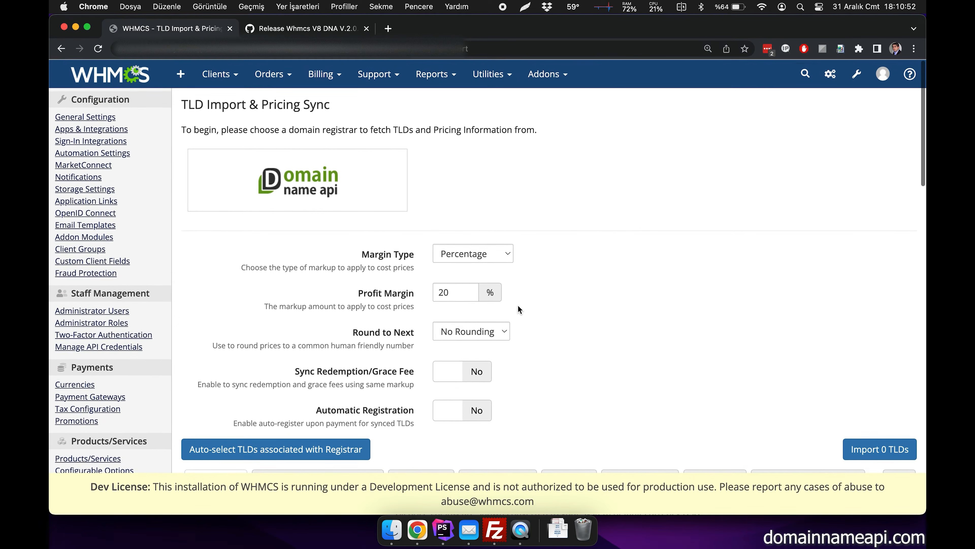
- Open the clients' Domain Registrations list and view the .com.tr domain registered through DomainNameAPI
{"action": "left_click", "coordinate": [858, 87]}
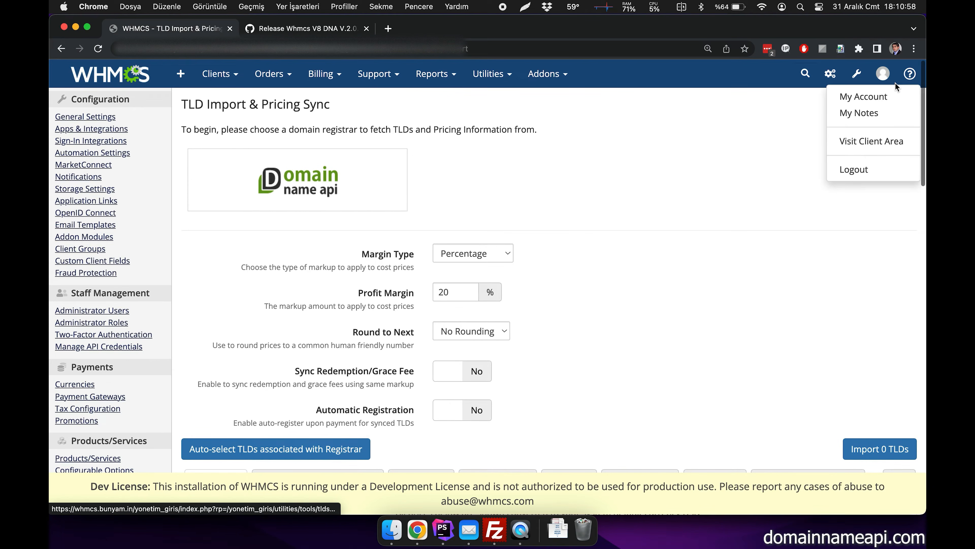
{"action": "left_click", "coordinate": [805, 73]}
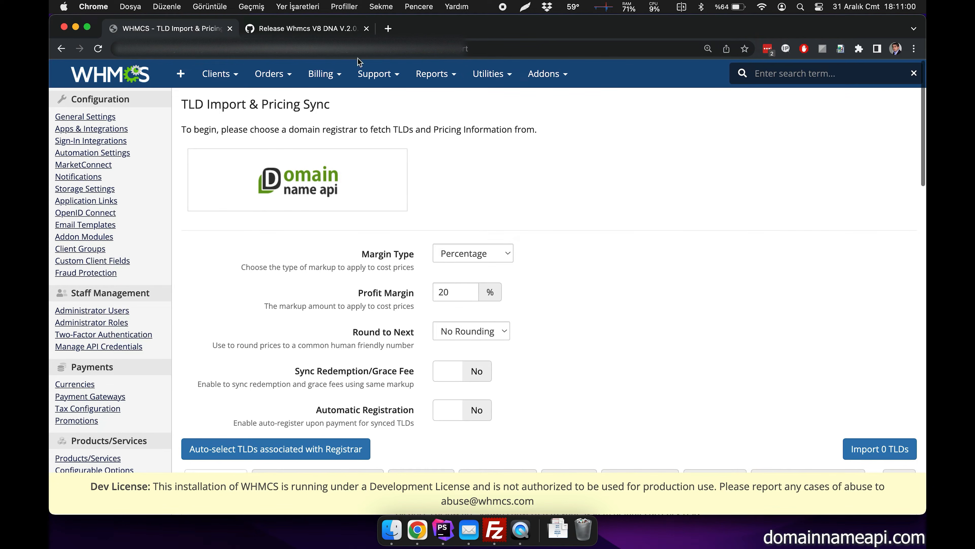
{"action": "mouse_move", "coordinate": [218, 73]}
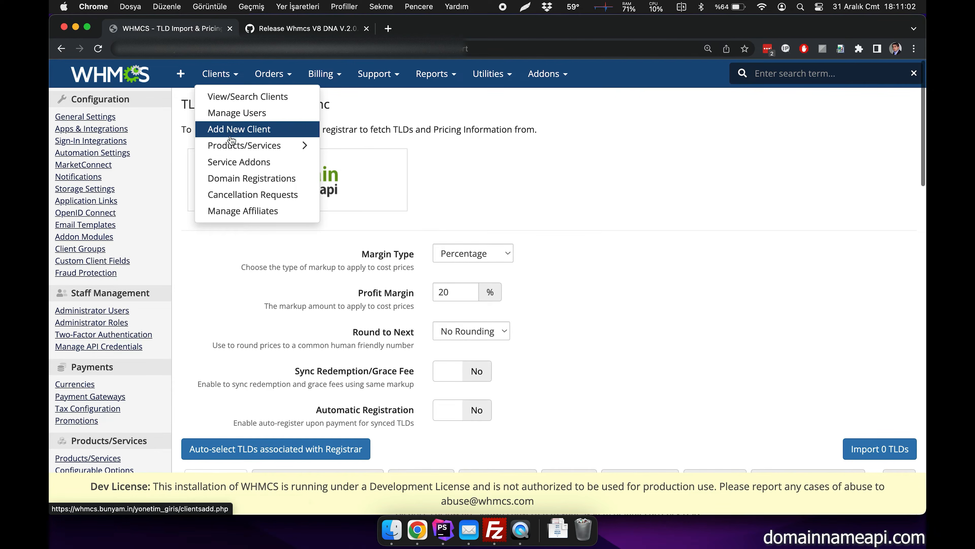
{"action": "mouse_move", "coordinate": [236, 148]}
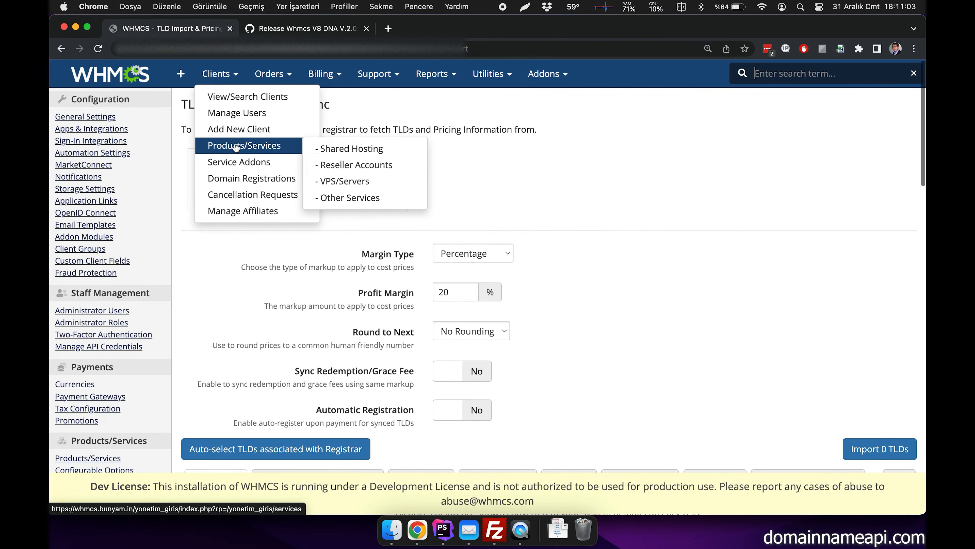
{"action": "left_click", "coordinate": [246, 183]}
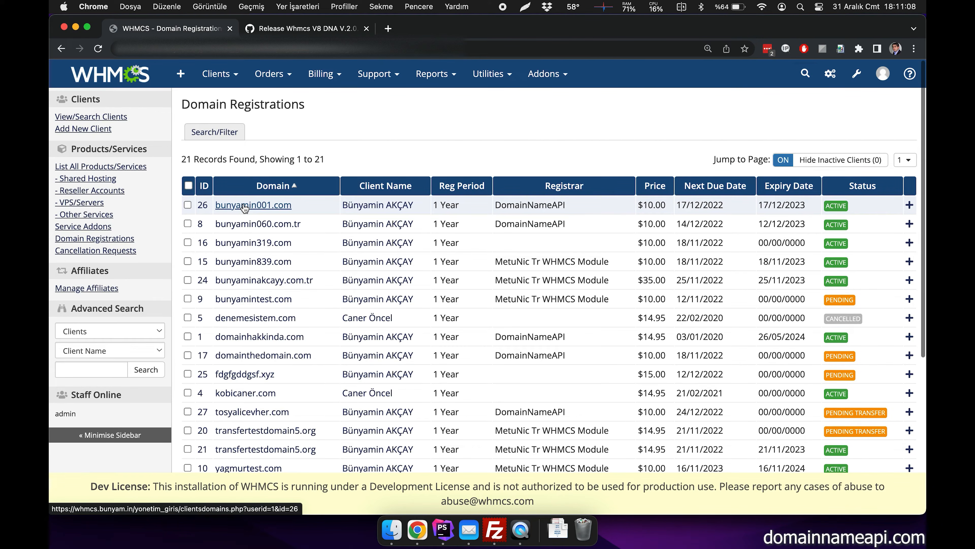
{"action": "left_click", "coordinate": [258, 227]}
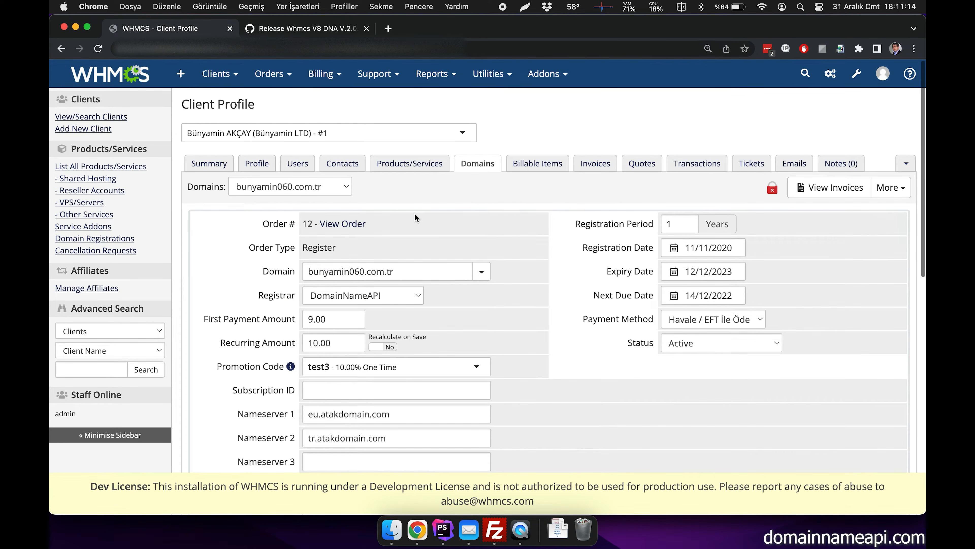
- Examine the domain's registrar commands, management tools, current state, child nameservers and additional parameters
{"action": "scroll", "coordinate": [430, 216], "scroll_direction": "down", "scroll_amount": 10}
{"action": "scroll", "coordinate": [430, 216], "scroll_direction": "down", "scroll_amount": 5}
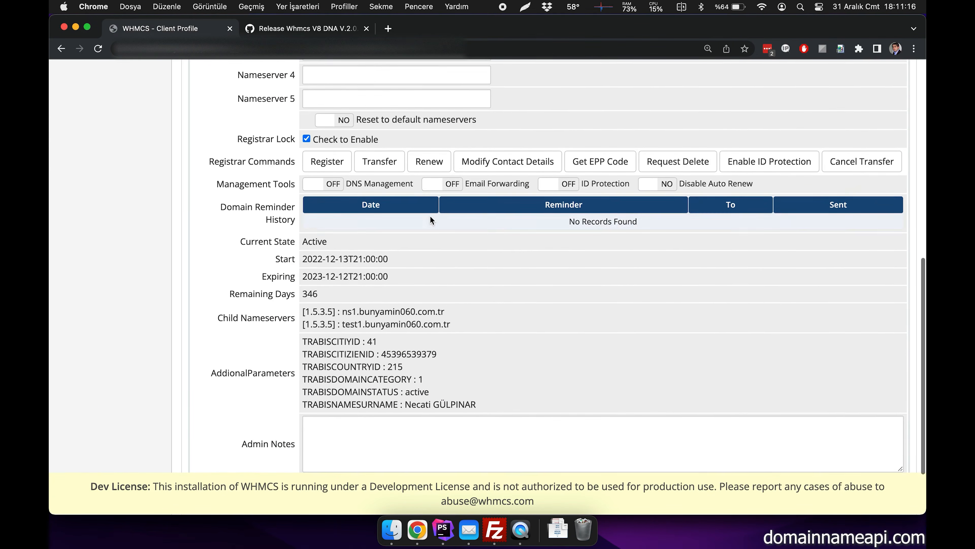
{"action": "left_click_drag", "start_coordinate": [508, 341], "coordinate": [244, 170]}
{"action": "scroll", "coordinate": [388, 230], "scroll_direction": "up", "scroll_amount": 3}
{"action": "left_click", "coordinate": [391, 248]}
{"action": "scroll", "coordinate": [403, 254], "scroll_direction": "up", "scroll_amount": 1}
{"action": "scroll", "coordinate": [419, 257], "scroll_direction": "up", "scroll_amount": 10}
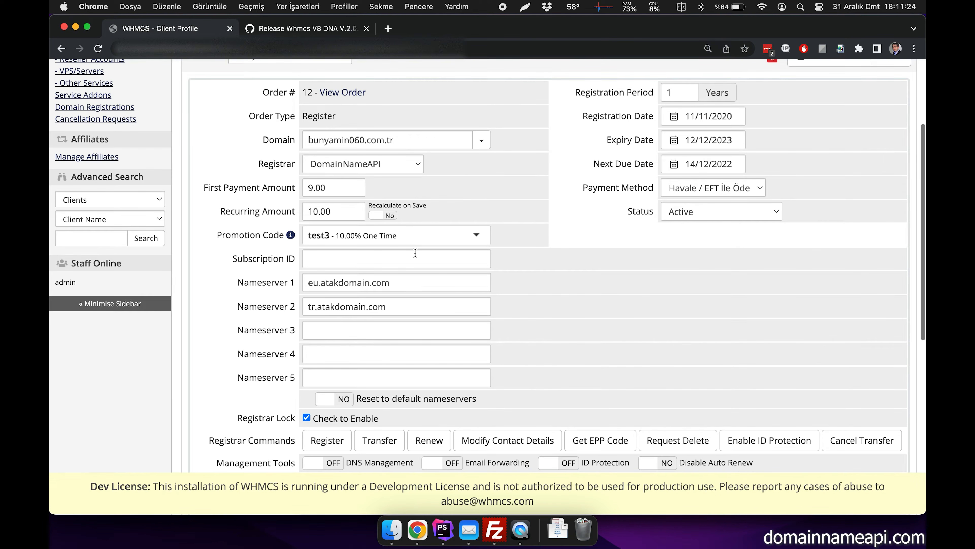
- Review the registrar commands offered for the .com.tr domain, up to the transfer cancellation command
{"action": "scroll", "coordinate": [415, 252], "scroll_direction": "down", "scroll_amount": 3}
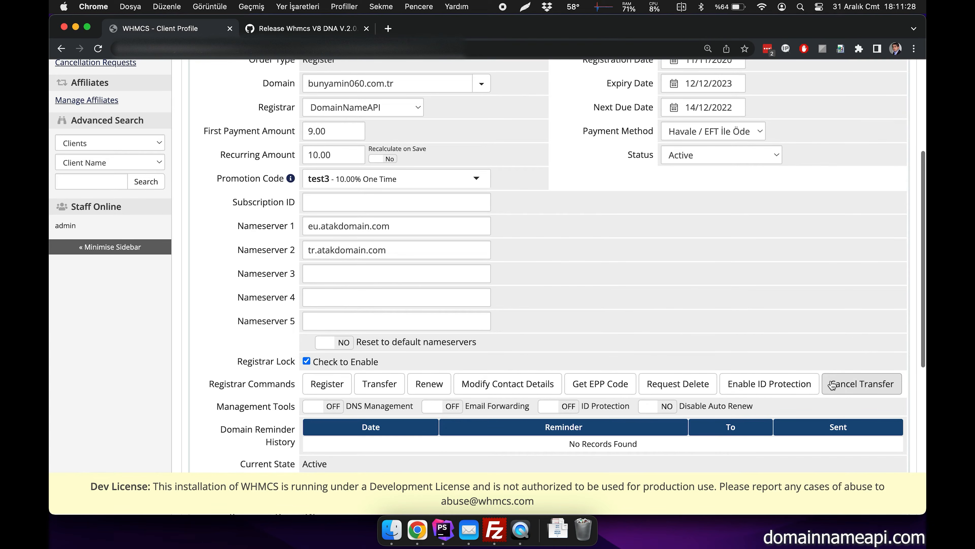
{"action": "left_click", "coordinate": [842, 385]}
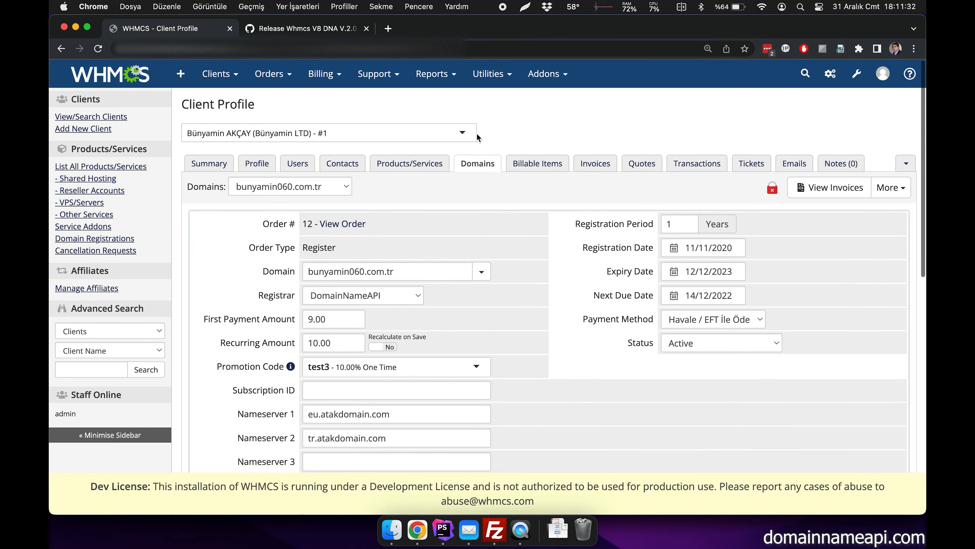
- Open the system logs and display the module debug log
{"action": "left_click", "coordinate": [416, 77]}
{"action": "left_click", "coordinate": [475, 77]}
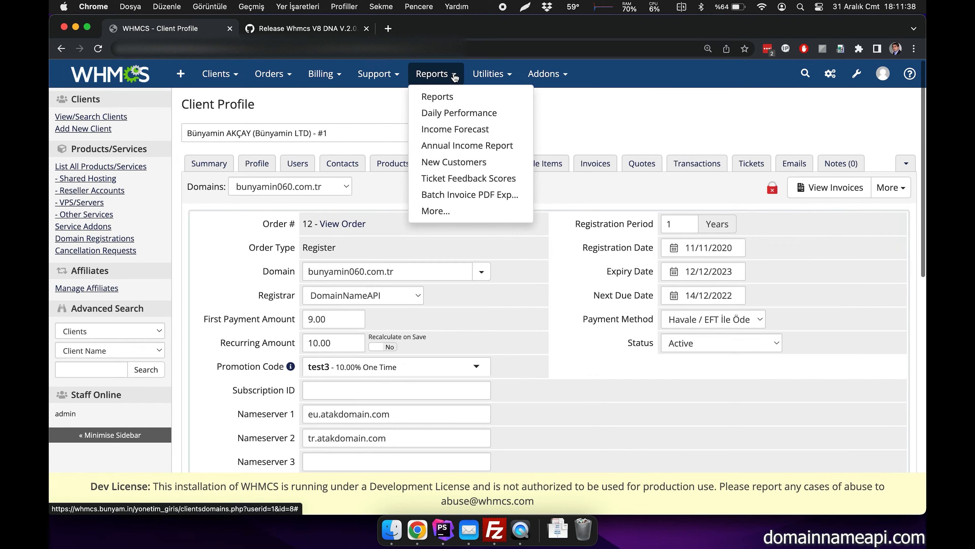
{"action": "mouse_move", "coordinate": [500, 78]}
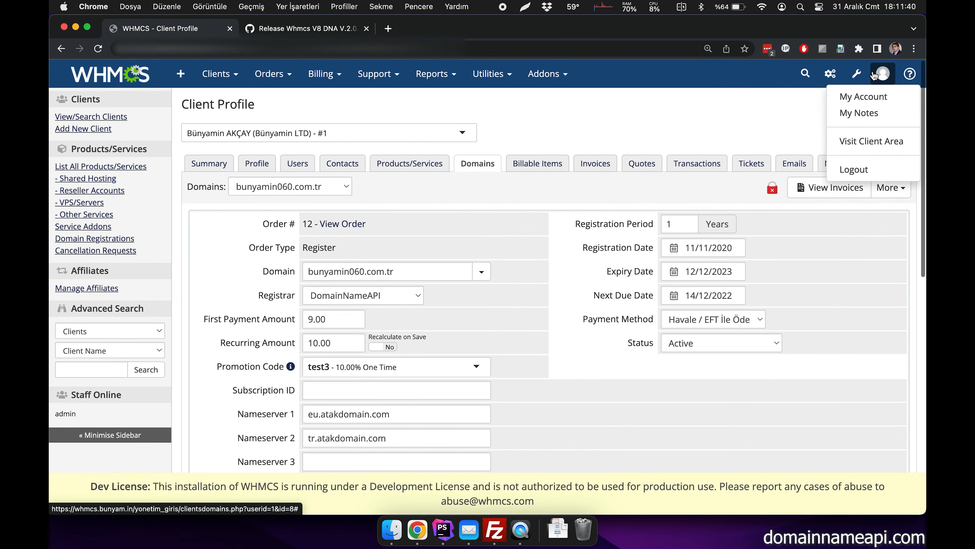
{"action": "mouse_move", "coordinate": [857, 73]}
{"action": "left_click", "coordinate": [875, 184]}
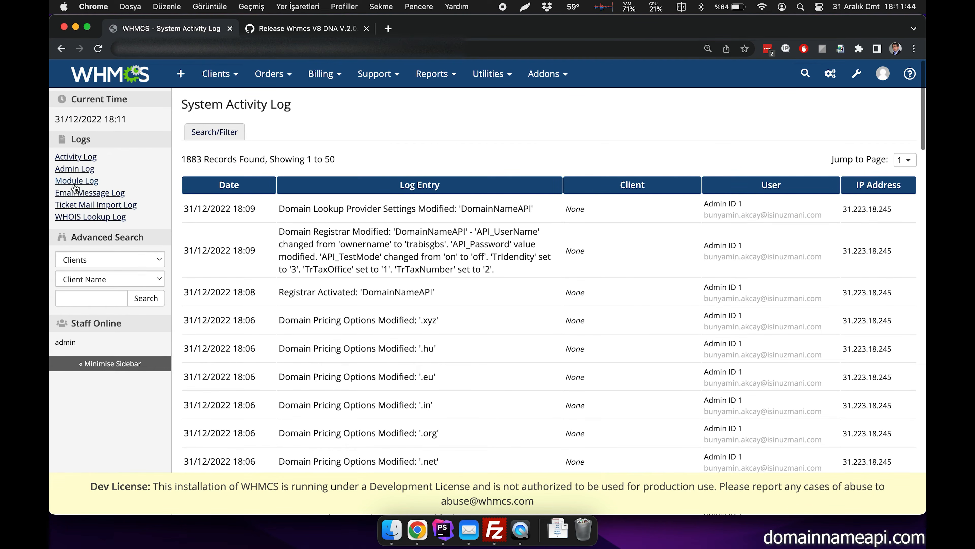
{"action": "left_click", "coordinate": [77, 181]}
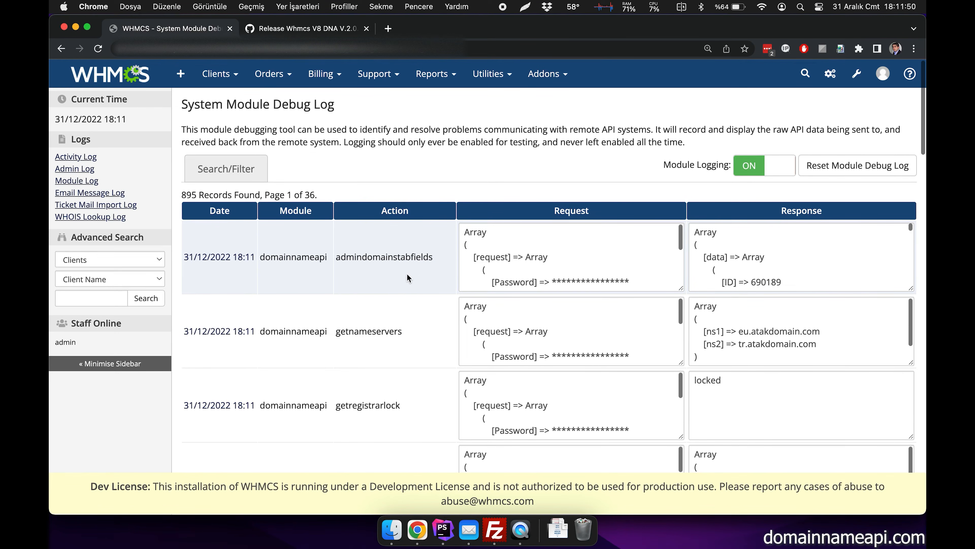
- Open the domainnameapi getnameservers entry in the module log and examine its request data
{"action": "scroll", "coordinate": [408, 273], "scroll_direction": "down", "scroll_amount": 3}
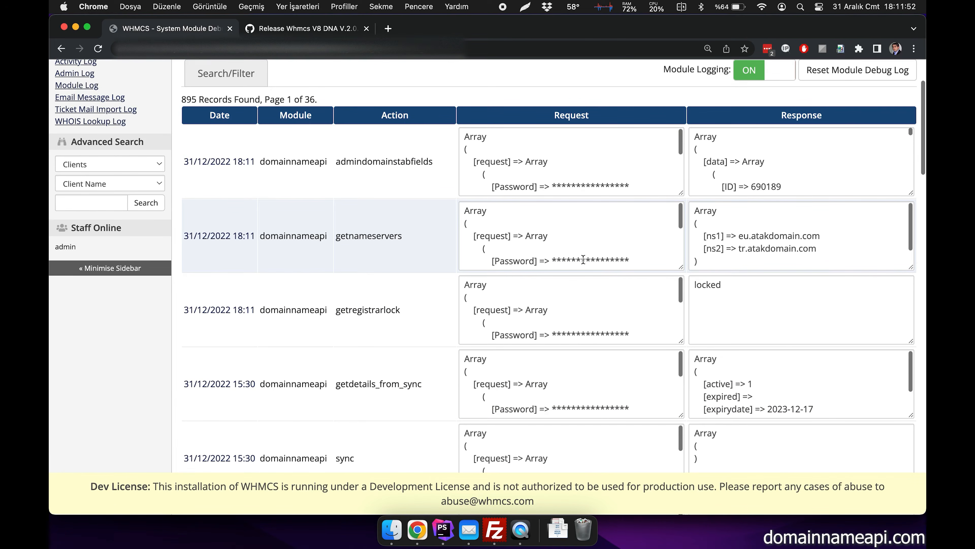
{"action": "left_click", "coordinate": [228, 241]}
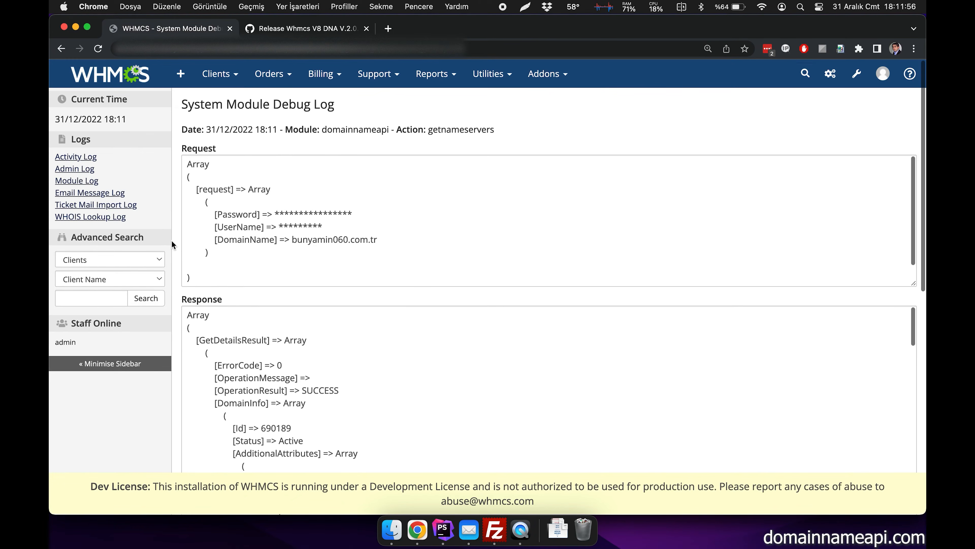
{"action": "scroll", "coordinate": [171, 241], "scroll_direction": "down", "scroll_amount": 3}
{"action": "left_click_drag", "start_coordinate": [187, 97], "coordinate": [208, 212]}
{"action": "scroll", "coordinate": [208, 212], "scroll_direction": "down", "scroll_amount": 1}
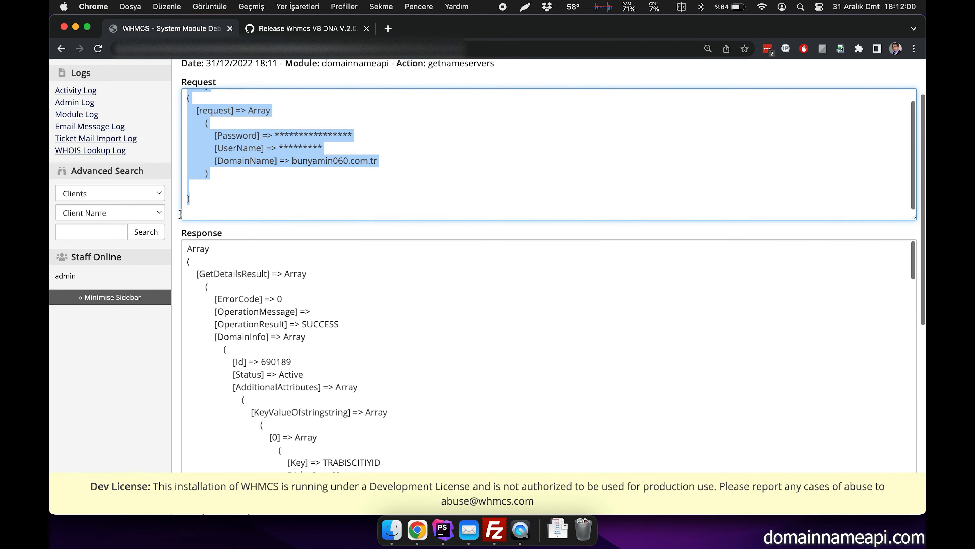
- Examine the raw API response and the interpreted response of the getnameservers log entry
{"action": "scroll", "coordinate": [148, 241], "scroll_direction": "down", "scroll_amount": 6}
{"action": "left_click_drag", "start_coordinate": [185, 110], "coordinate": [245, 311]}
{"action": "scroll", "coordinate": [244, 311], "scroll_direction": "down", "scroll_amount": 5}
{"action": "scroll", "coordinate": [244, 311], "scroll_direction": "down", "scroll_amount": 10}
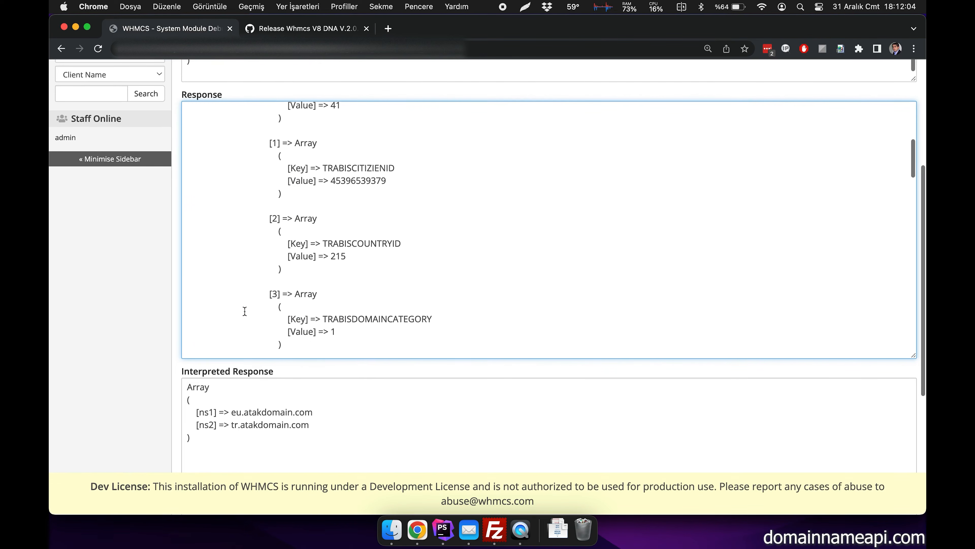
{"action": "left_click", "coordinate": [127, 347]}
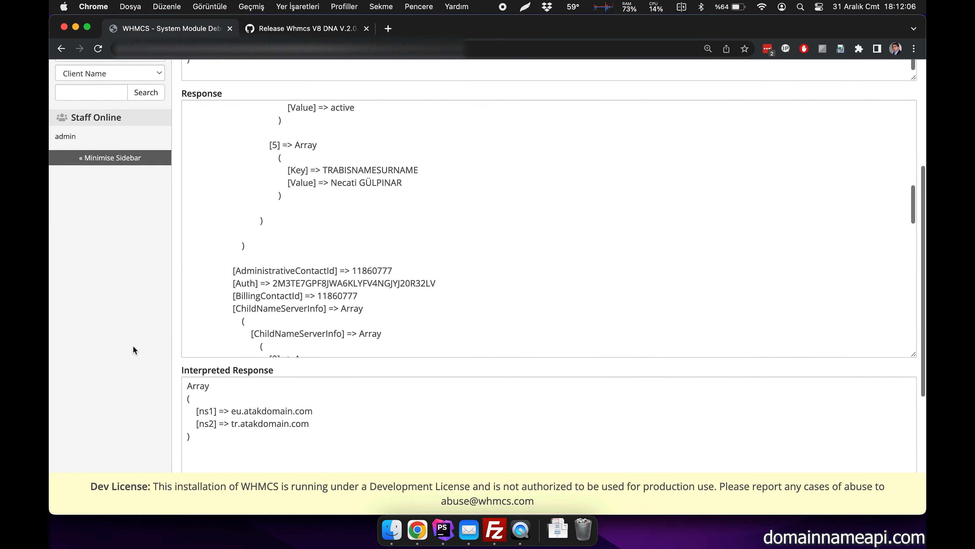
{"action": "scroll", "coordinate": [133, 347], "scroll_direction": "down", "scroll_amount": 3}
{"action": "left_click_drag", "start_coordinate": [186, 279], "coordinate": [217, 341]}
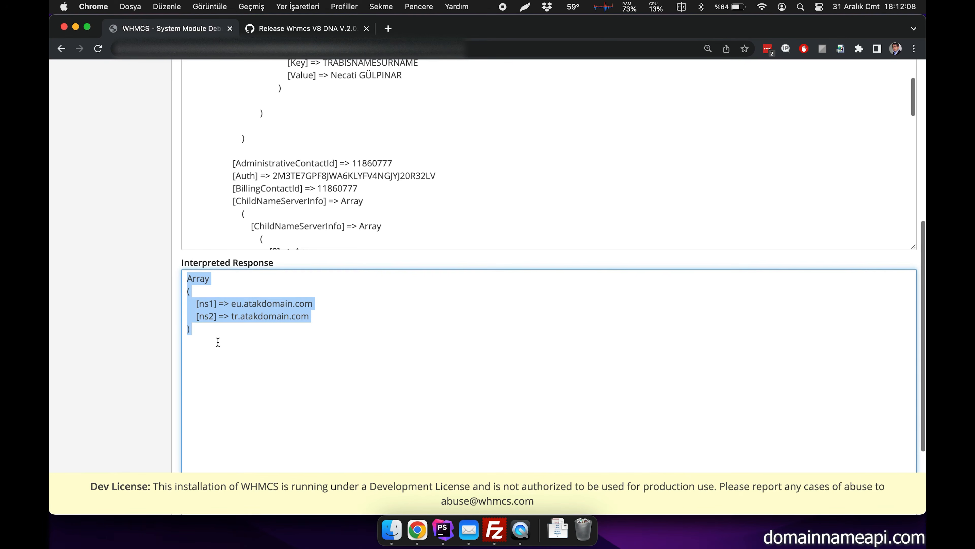
{"action": "left_click", "coordinate": [256, 345]}
{"action": "scroll", "coordinate": [257, 344], "scroll_direction": "down", "scroll_amount": 3}
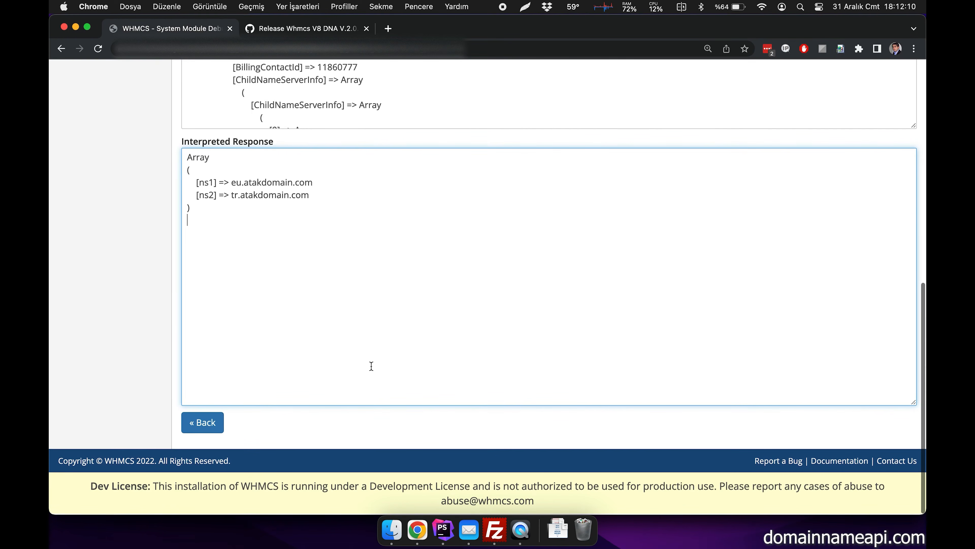